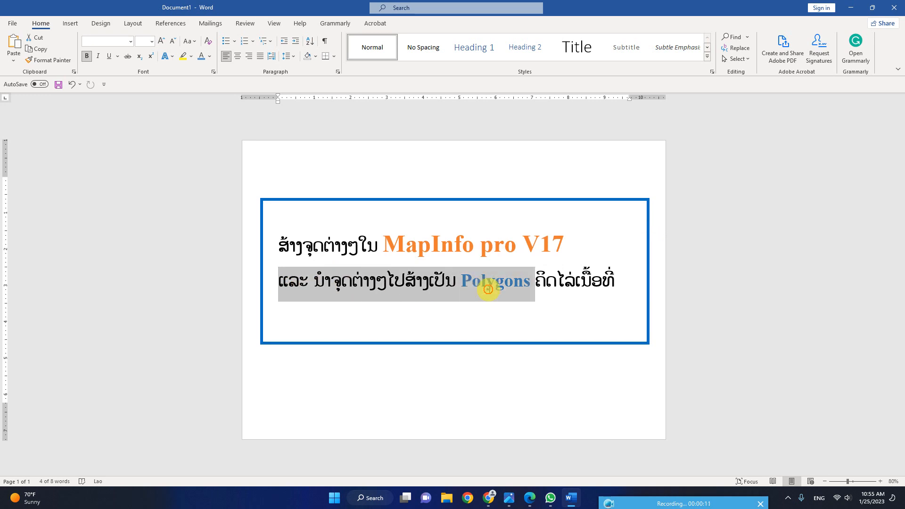
- Switch from Word to the desktop, launch MapInfo Pro and start a blank workspace
left_click(710, 342)
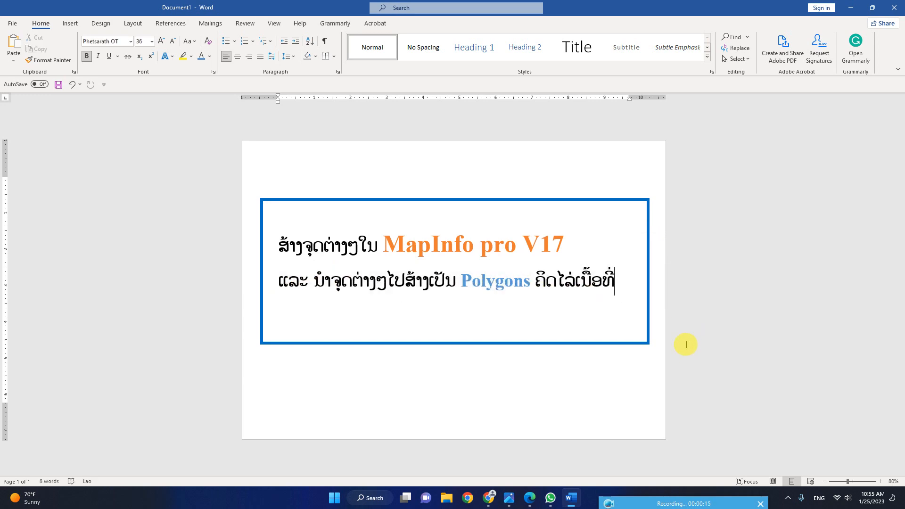
left_click(852, 9)
right_click(551, 190)
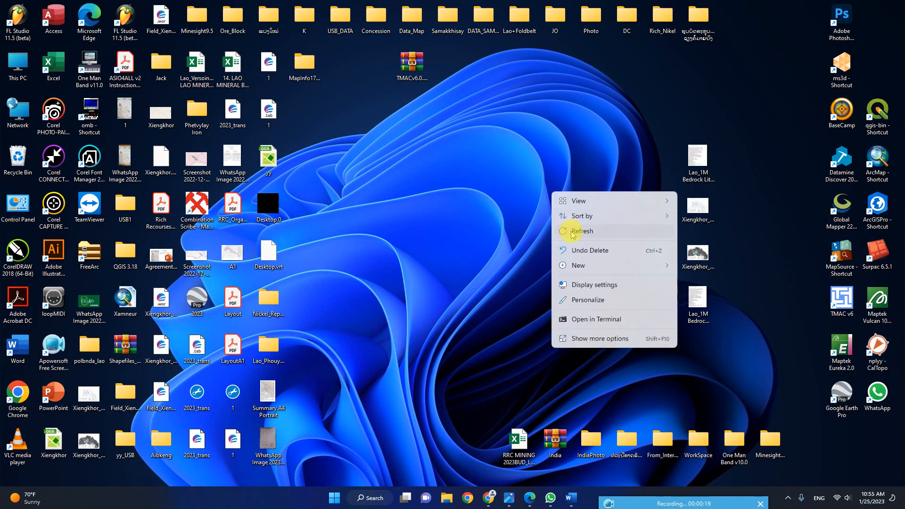
left_click(568, 228)
left_click(843, 159)
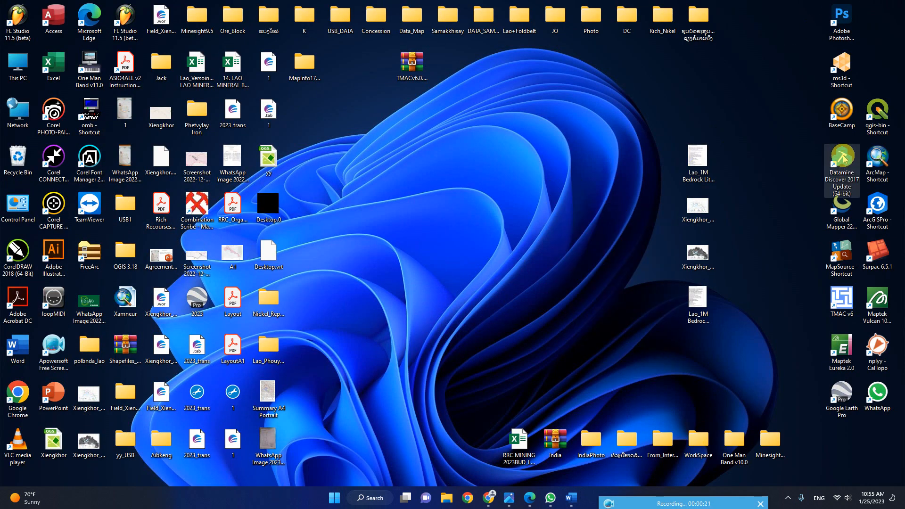
double_click(843, 158)
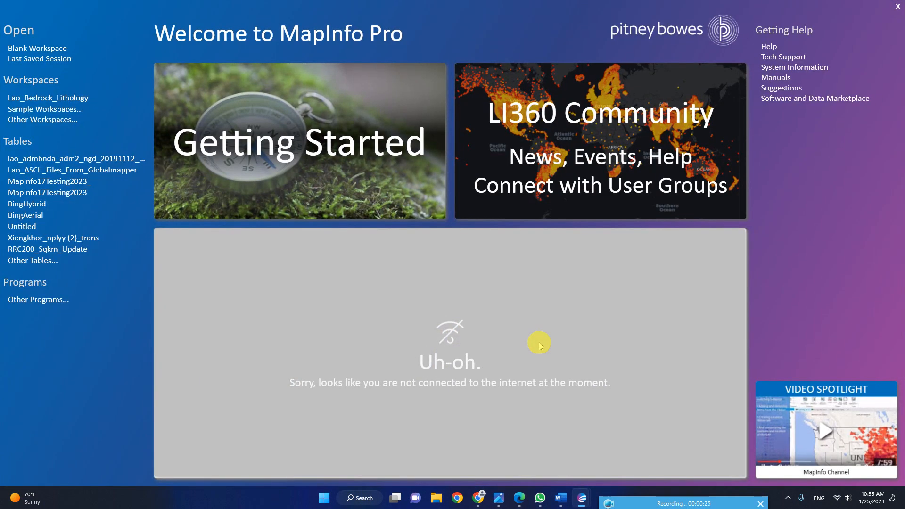
left_click(35, 49)
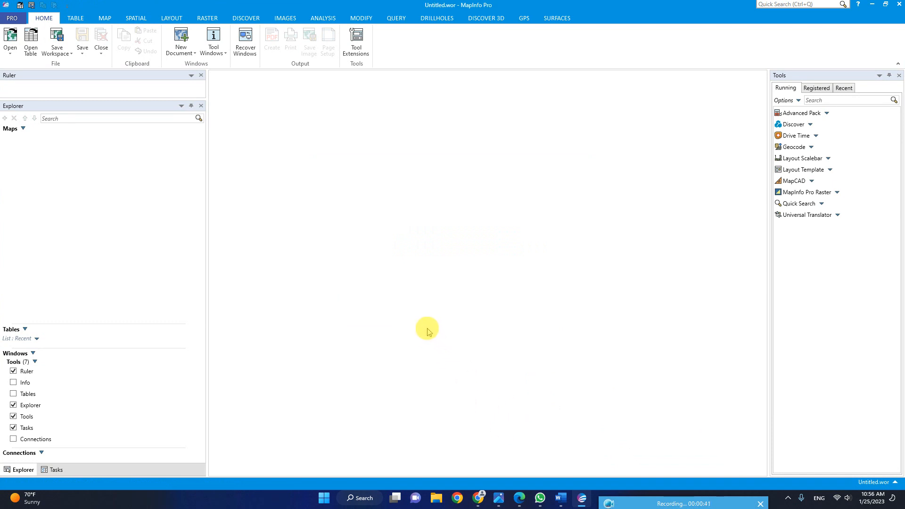
- Start opening a table and browse to the Rich_Nikel folder on the Desktop
left_click(34, 47)
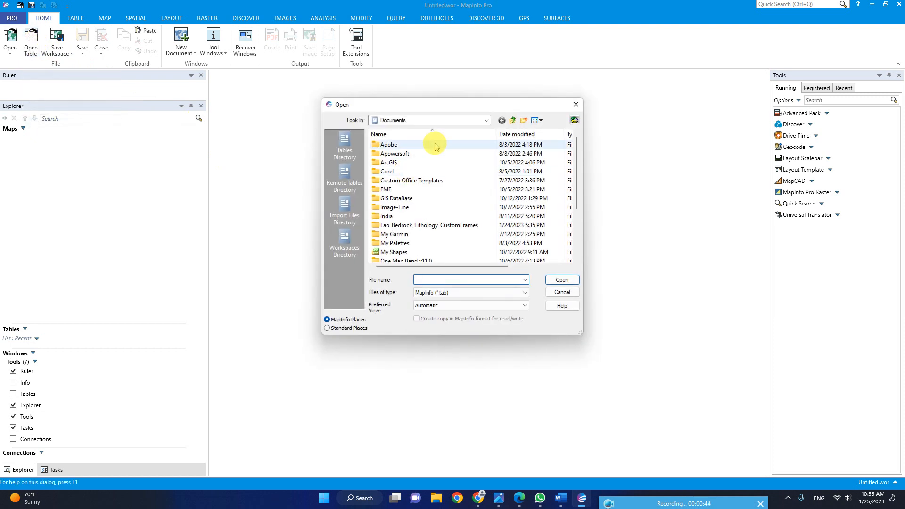
left_click(454, 121)
scroll(448, 247, "up", 5)
left_click(389, 138)
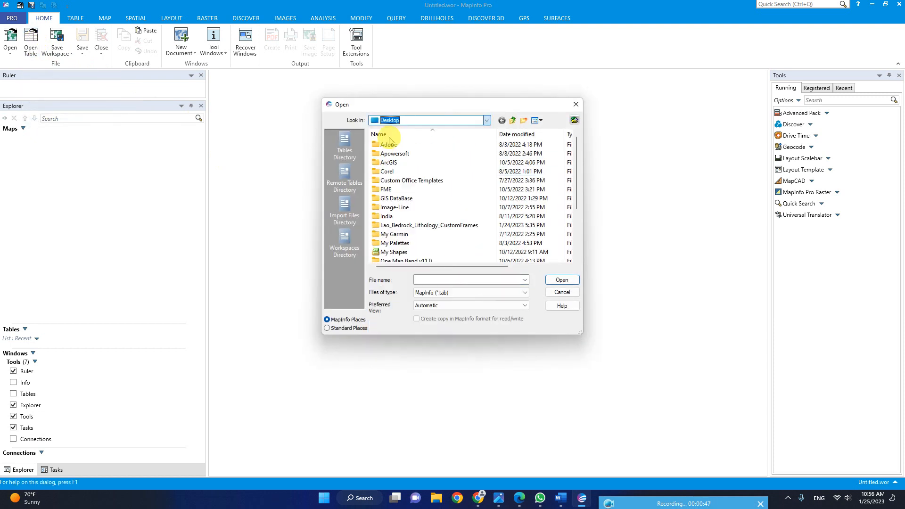
scroll(454, 241, "down", 10)
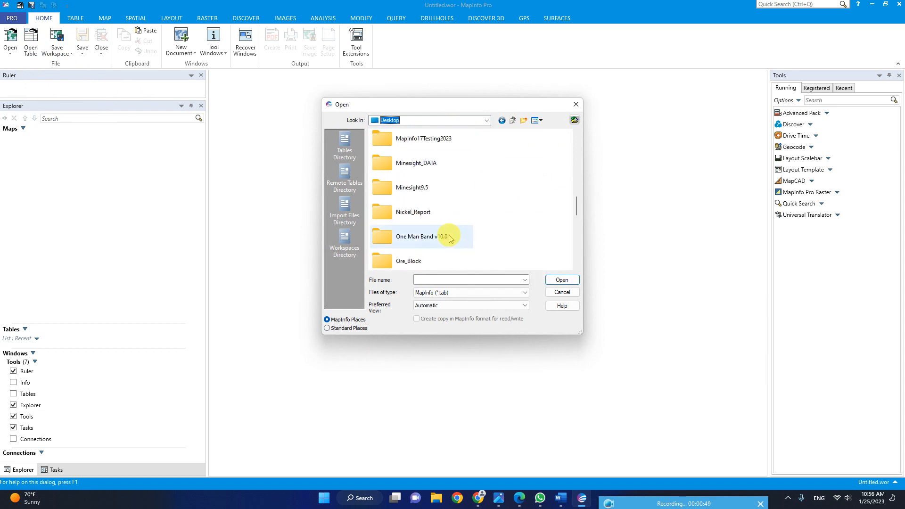
scroll(450, 239, "down", 3)
scroll(420, 175, "up", 3)
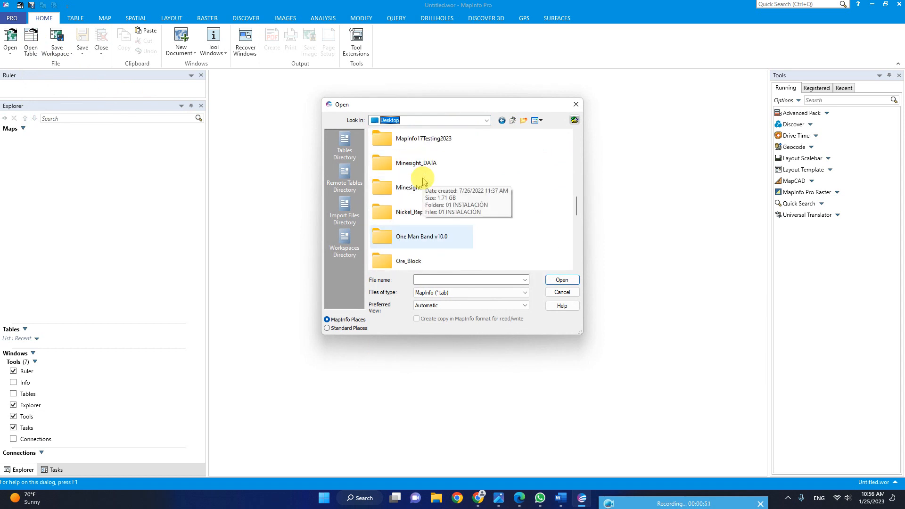
scroll(420, 207, "down", 6)
double_click(421, 233)
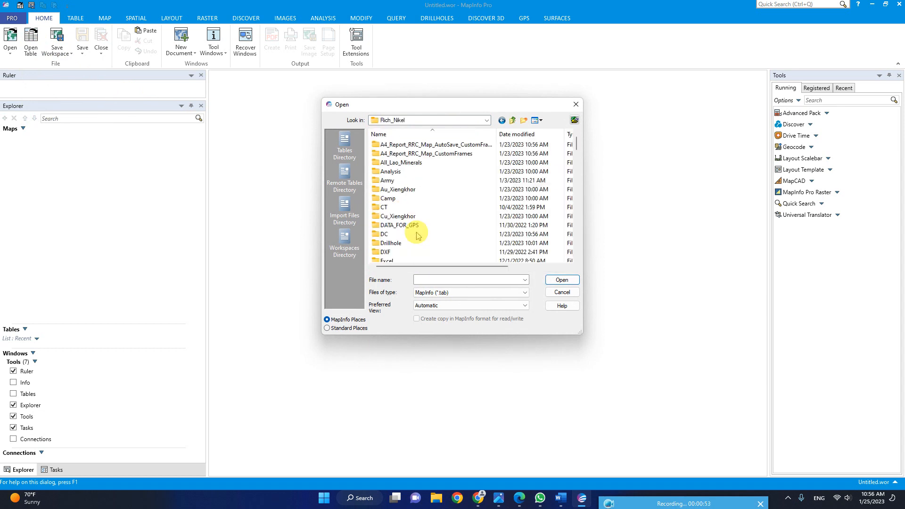
scroll(430, 209, "down", 1)
scroll(431, 210, "down", 8)
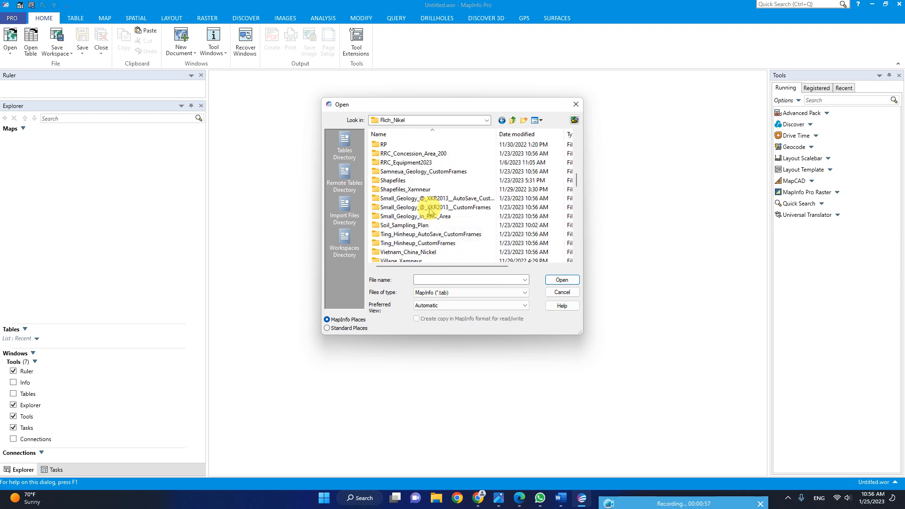
scroll(430, 212, "down", 3)
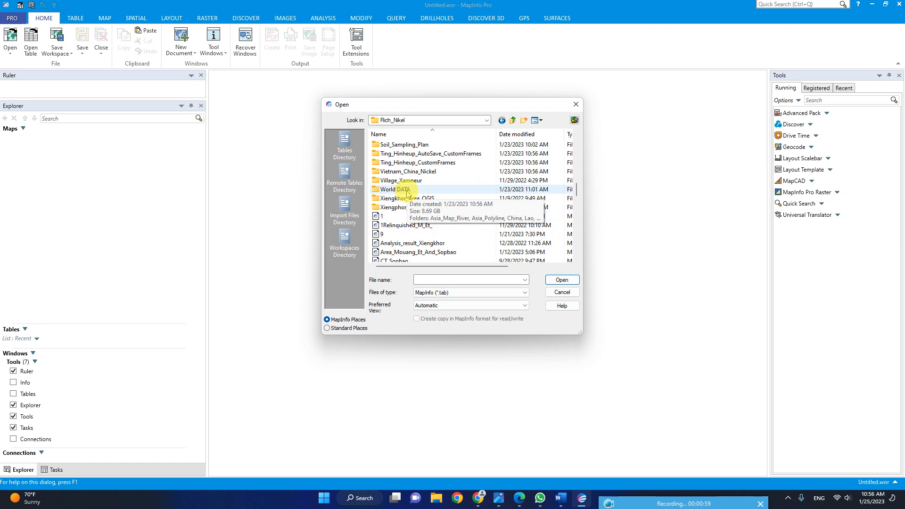
double_click(408, 190)
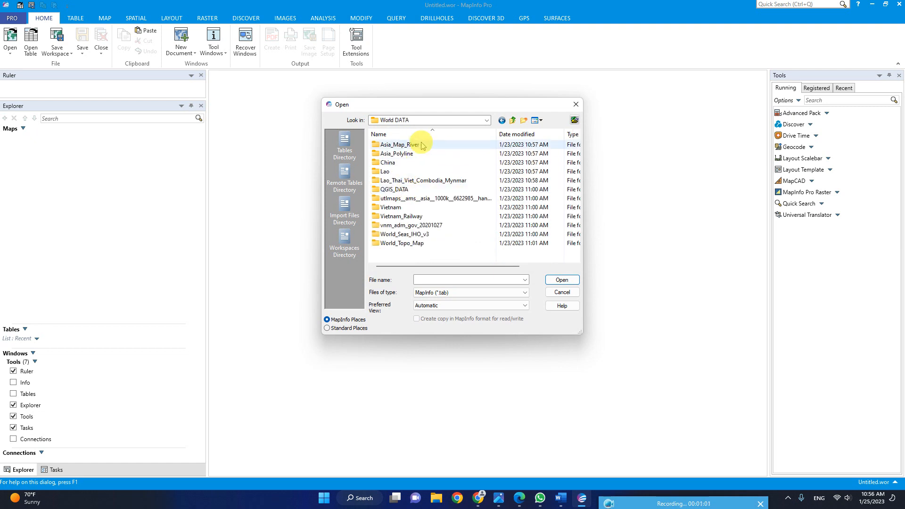
left_click(514, 120)
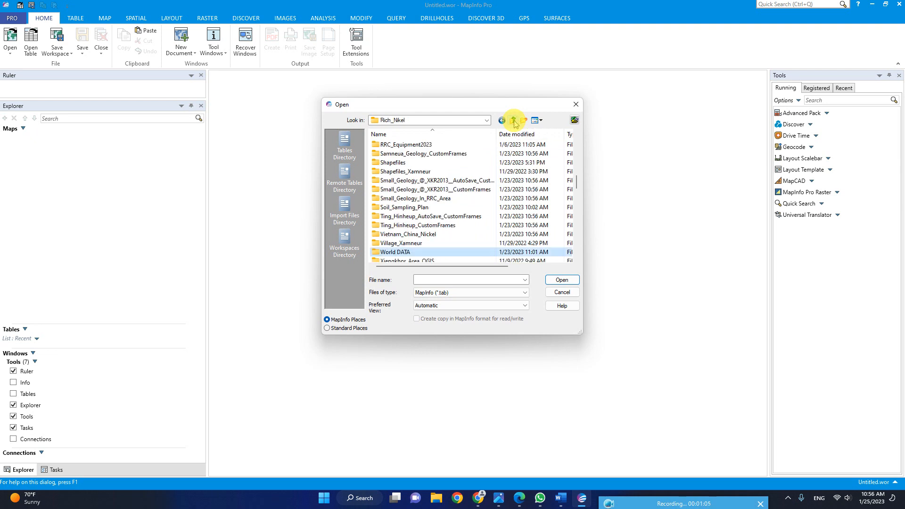
- Open the Lao_ASCII_Files_From_Globalmapper table from the ASCII_Files_From_Globalmapper folder inside Laos_Lithology2023
scroll(424, 193, "up", 2)
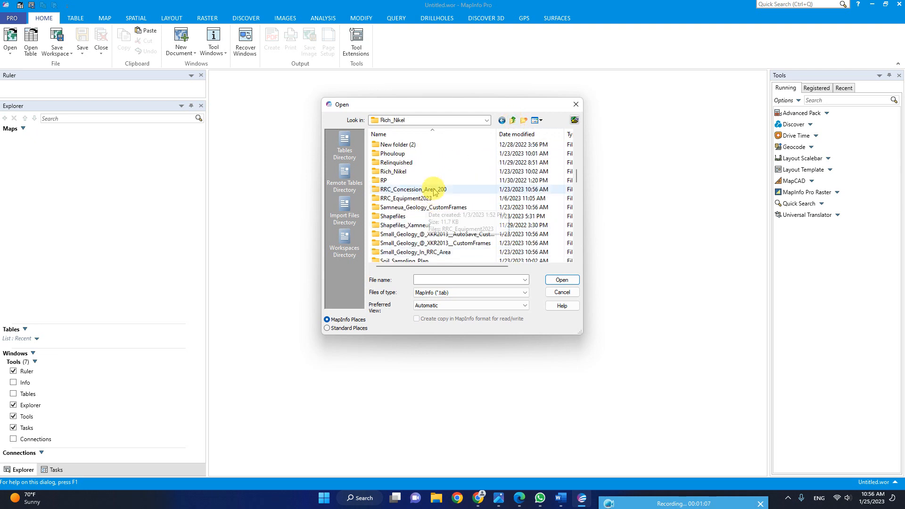
scroll(424, 227, "down", 1)
scroll(423, 226, "up", 6)
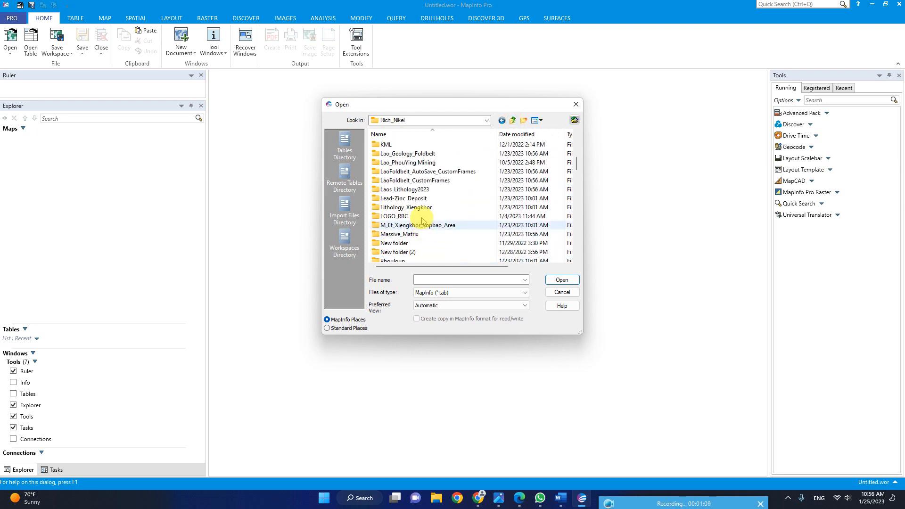
double_click(411, 190)
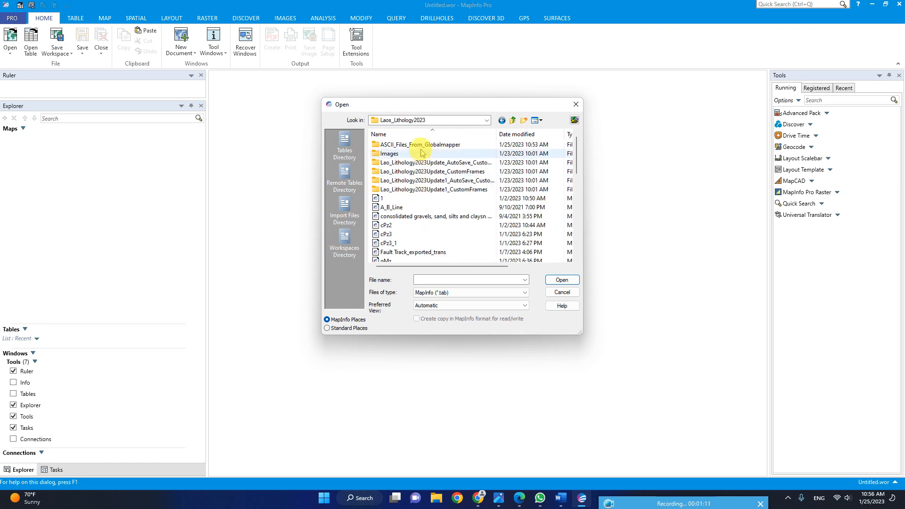
double_click(415, 144)
double_click(421, 145)
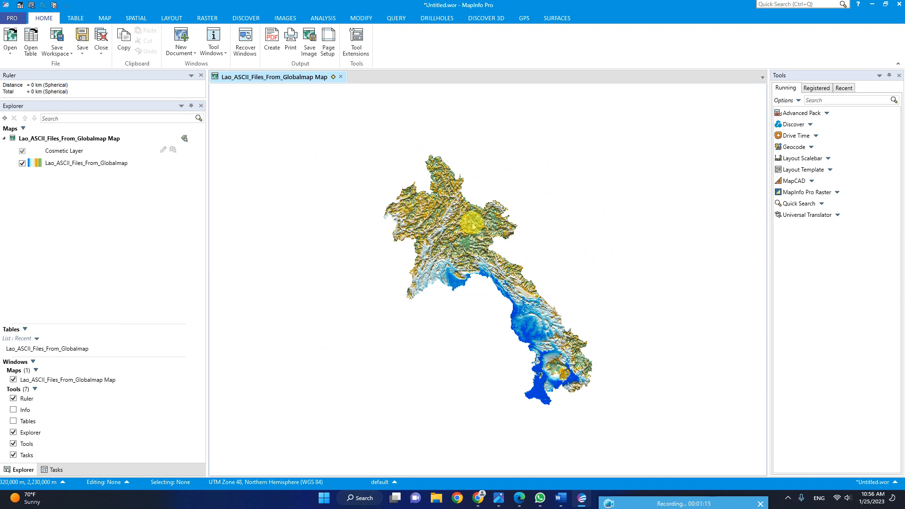
left_click(91, 165)
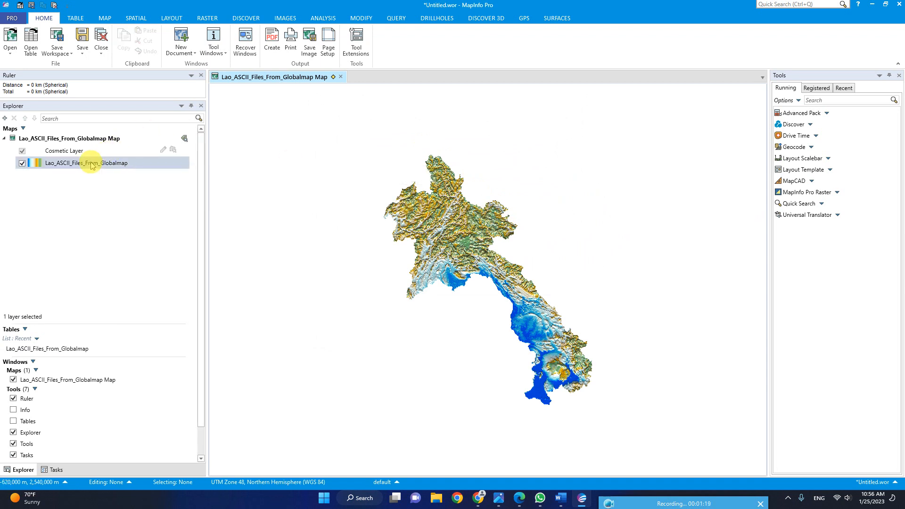
double_click(91, 164)
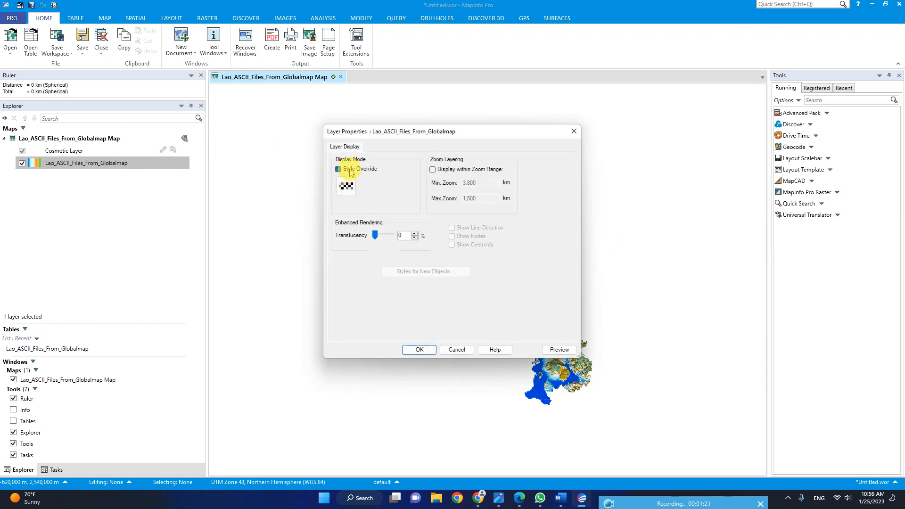
left_click(422, 348)
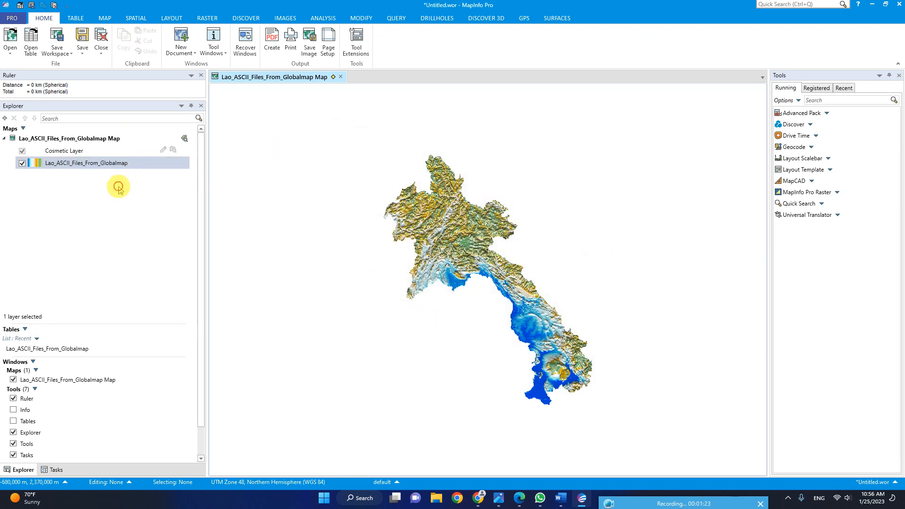
- Convert the Lao_ASCII_Files_From_Globalmap raster layer to grayscale through its style override and apply the layer properties
double_click(125, 164)
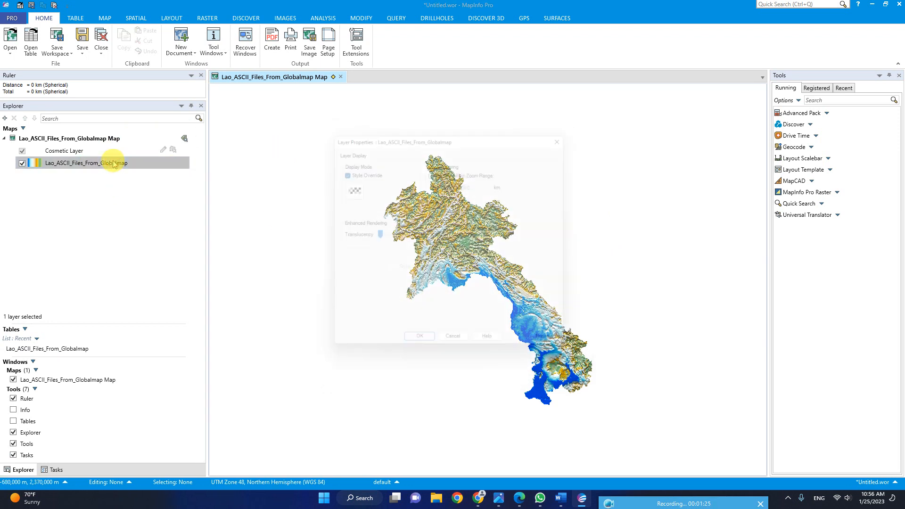
left_click(346, 186)
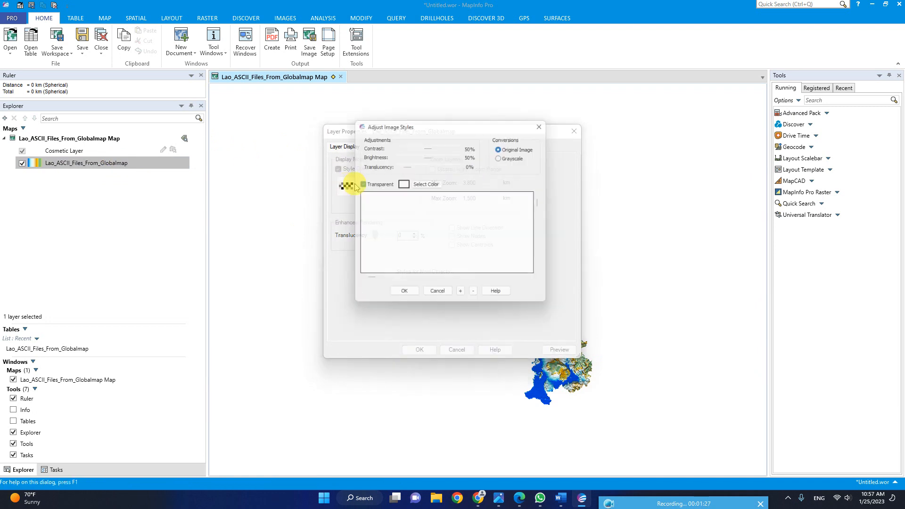
left_click(403, 297)
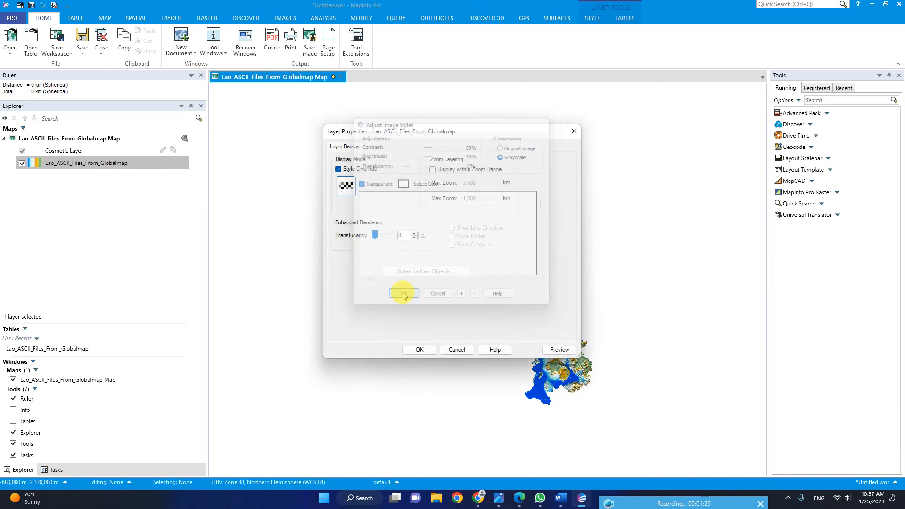
left_click(419, 350)
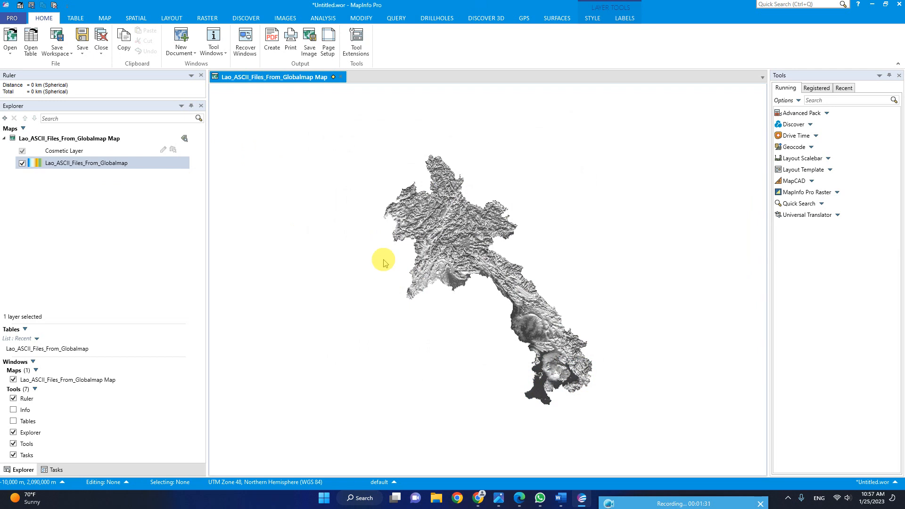
- Add the lao_admbnda_adm2_ngd_20191112_trans boundary table from the Rich_Nikel folder to the map
left_click(31, 37)
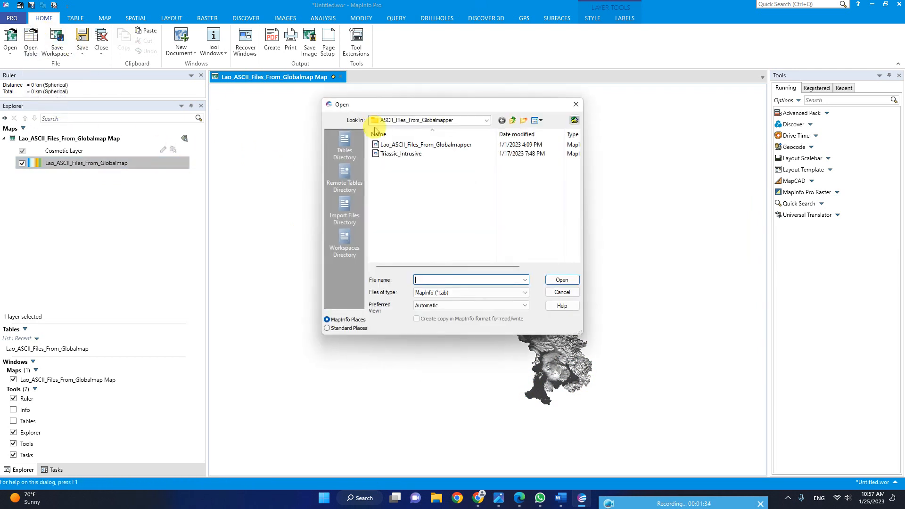
left_click(512, 121)
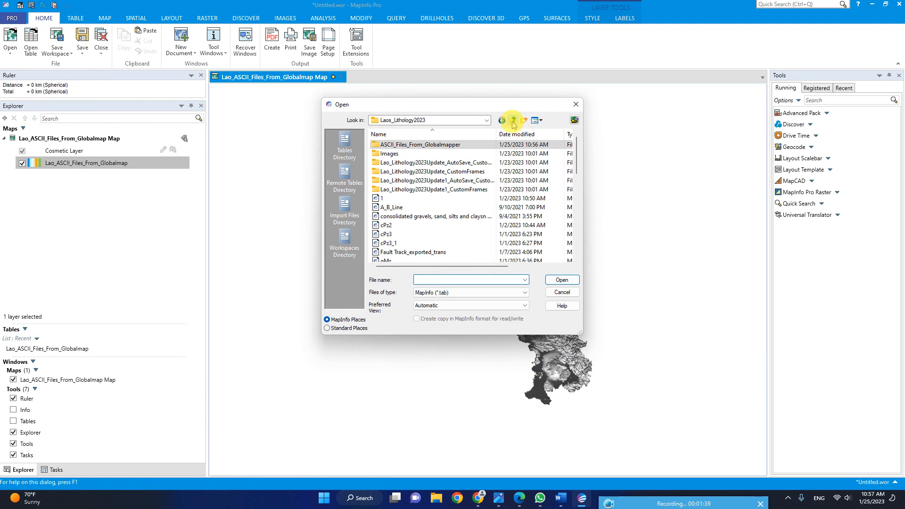
left_click(513, 121)
scroll(431, 221, "down", 5)
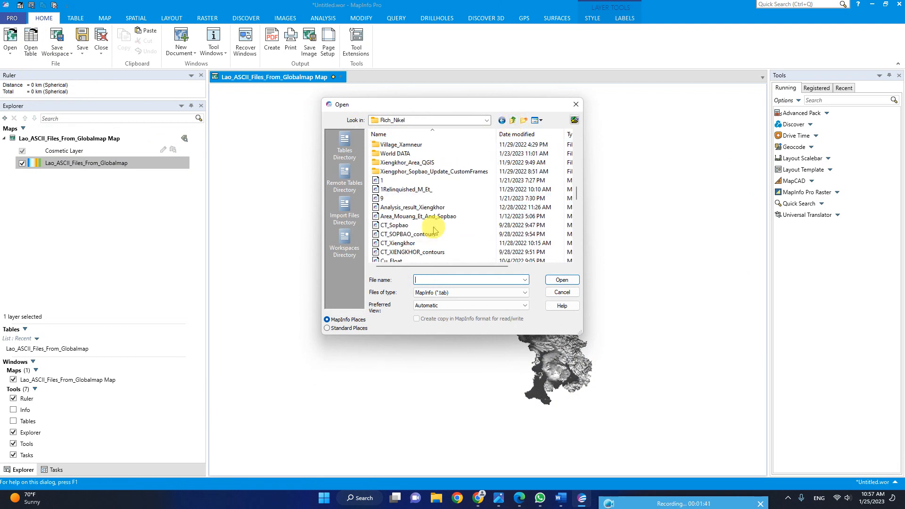
scroll(433, 229, "down", 1)
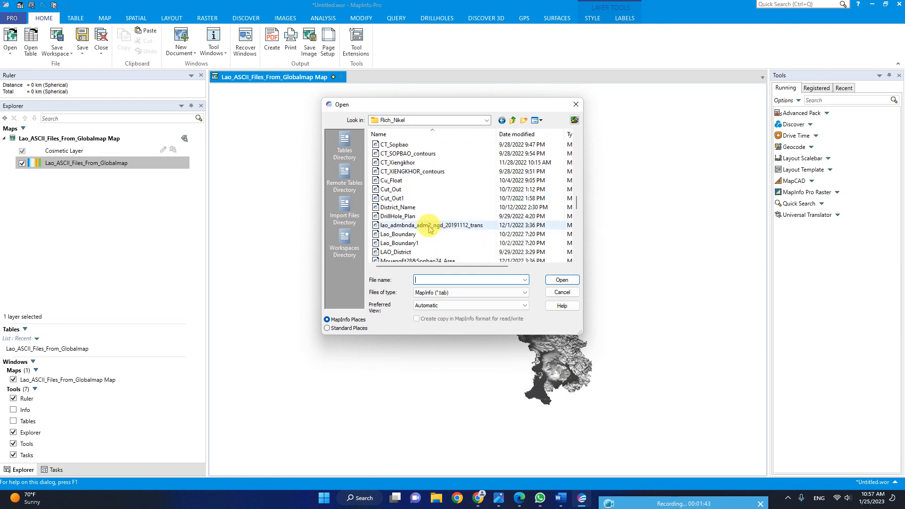
double_click(443, 226)
- Start a Discover map grid over the northern border area with 5,000 m spacing, solid lines and labels in the mask polygon outside the frame
scroll(499, 217, "up", 2)
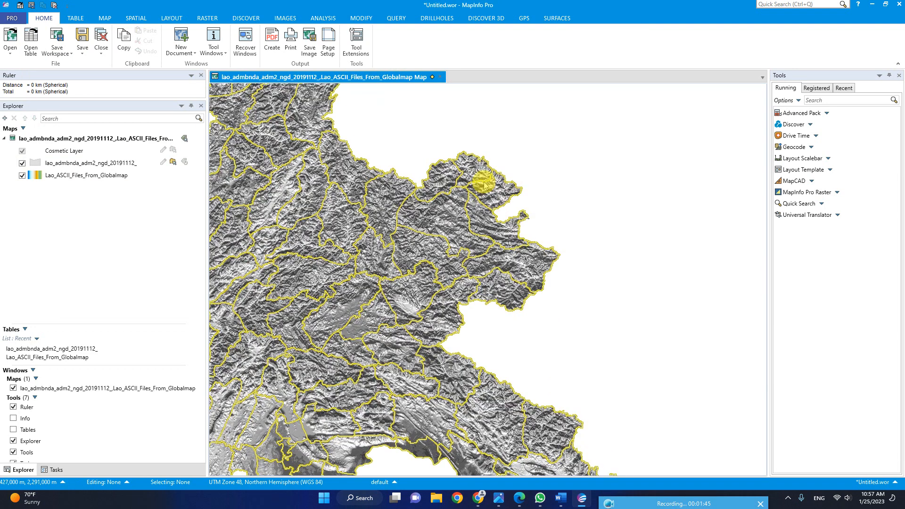
scroll(460, 148, "up", 1)
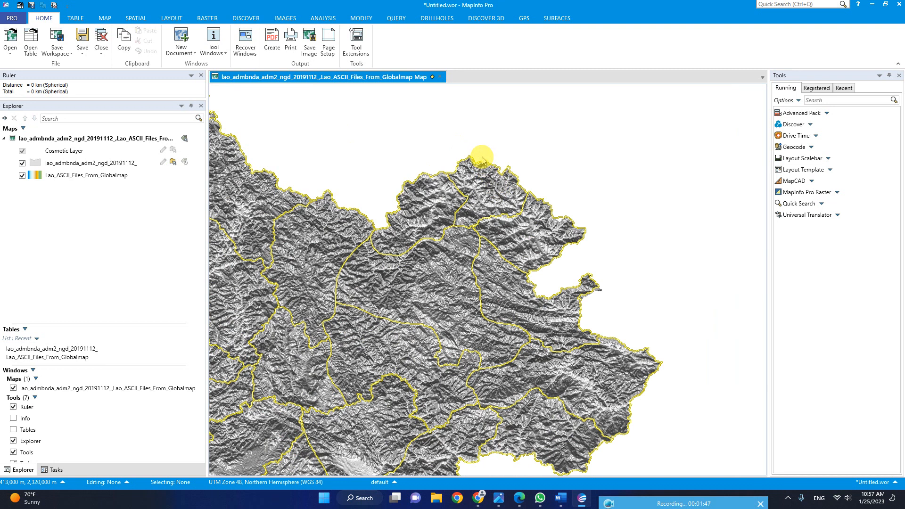
left_click(245, 19)
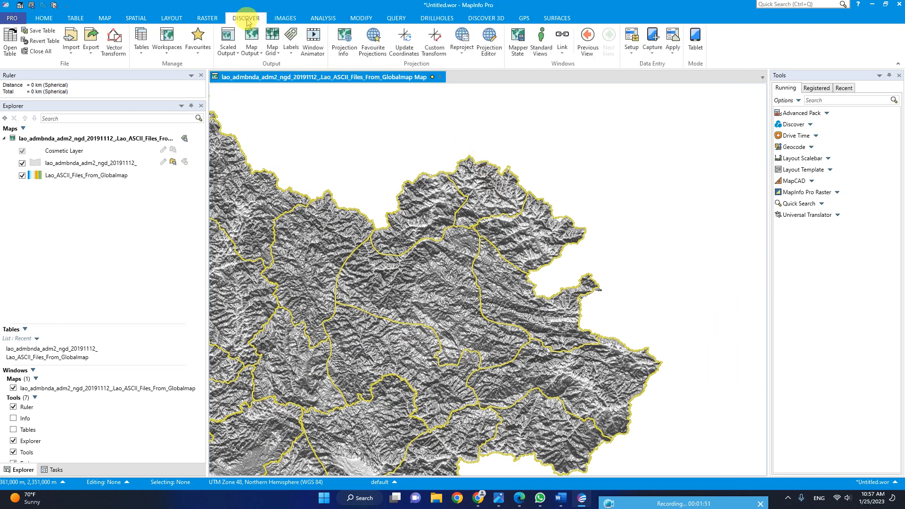
scroll(496, 172, "up", 2)
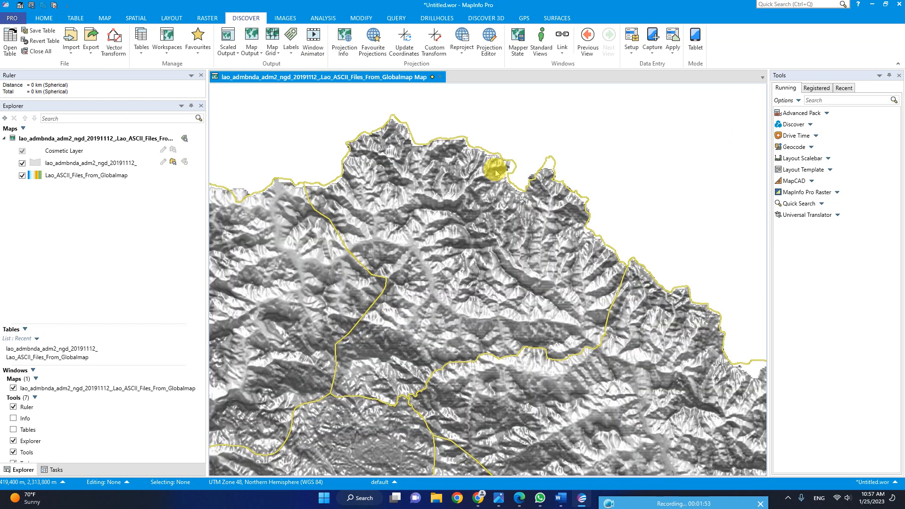
left_click(272, 47)
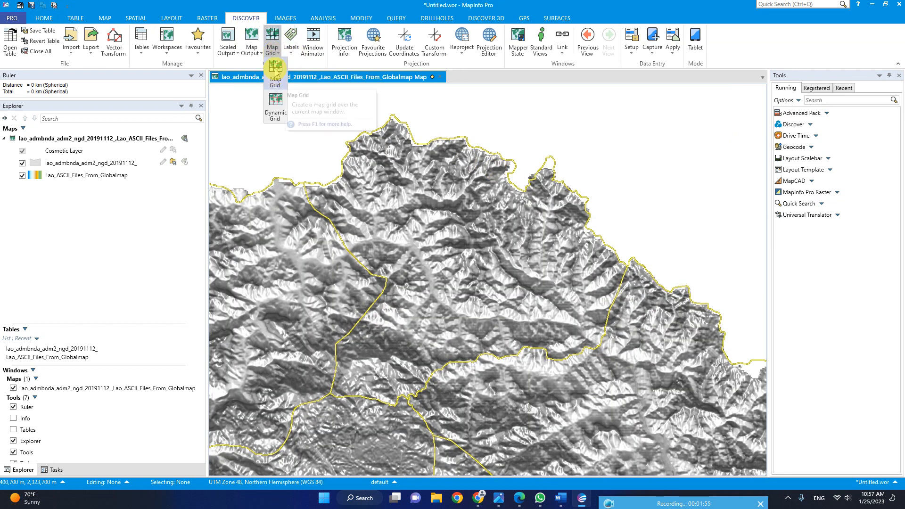
left_click(276, 71)
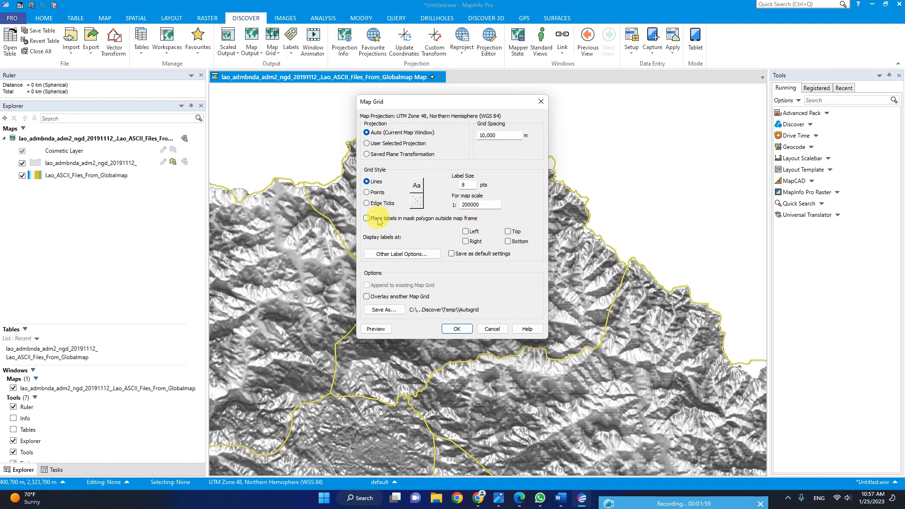
left_click(418, 202)
left_click(419, 182)
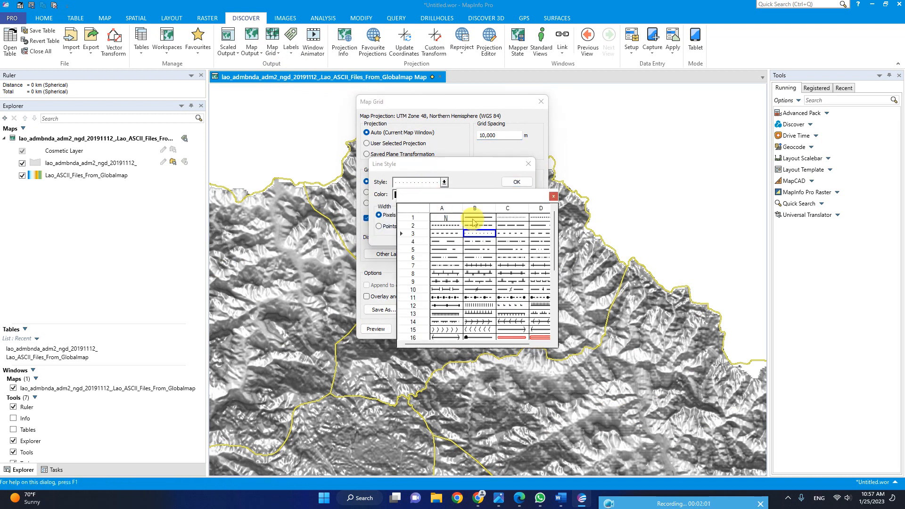
left_click(475, 212)
left_click(517, 182)
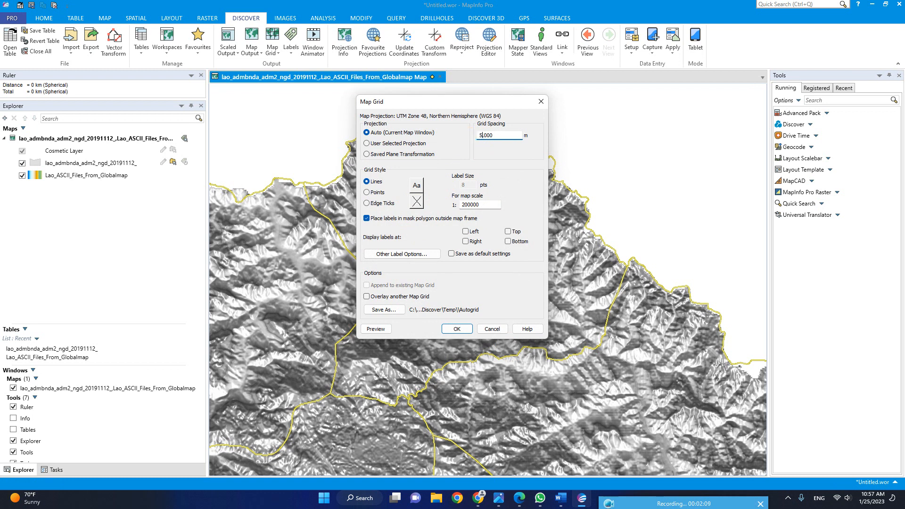
- Colour the grid lines green, preview the map grid and create it
left_click(418, 203)
left_click(417, 194)
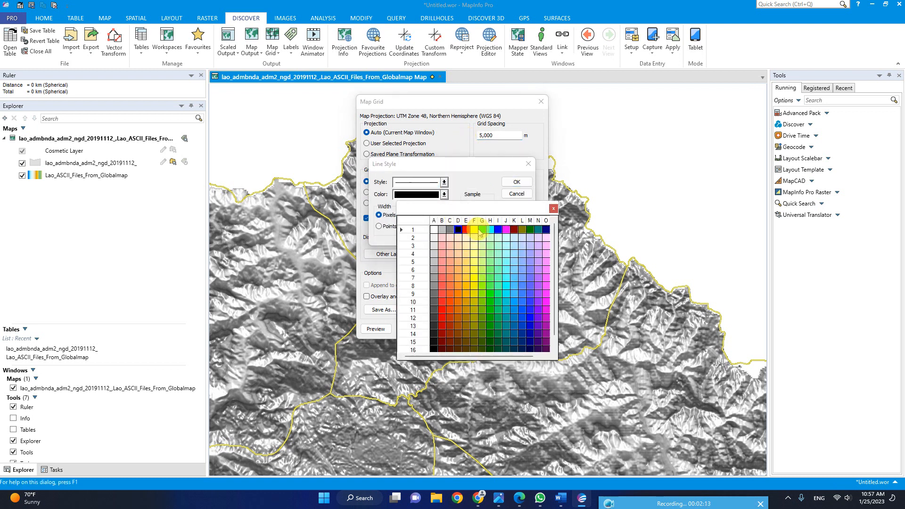
left_click(540, 230)
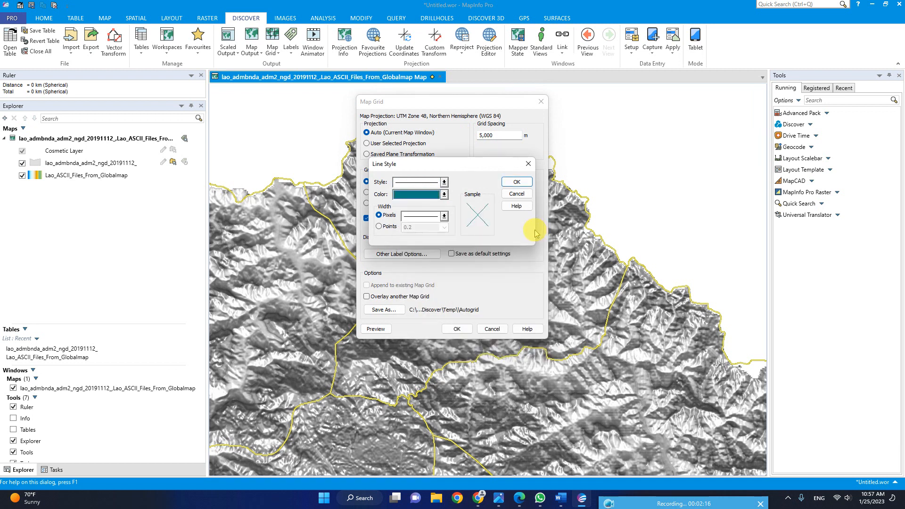
left_click(441, 196)
left_click(491, 220)
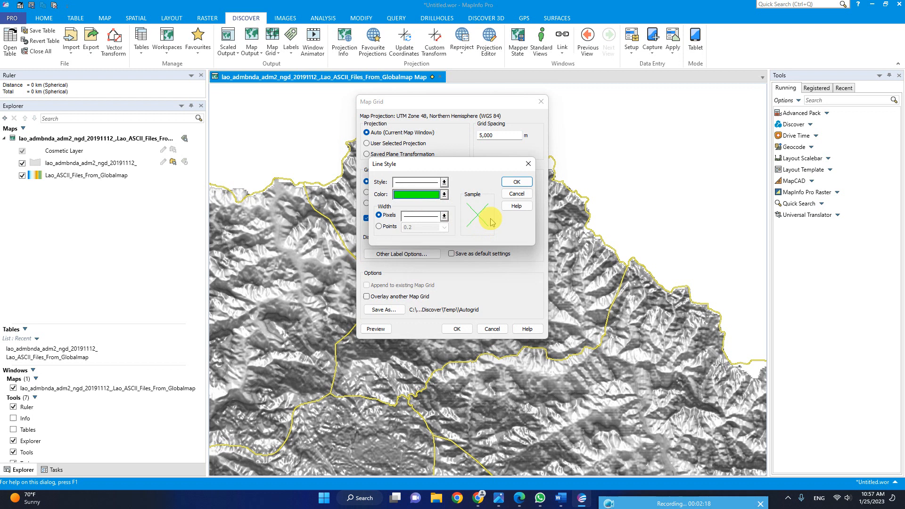
left_click(517, 183)
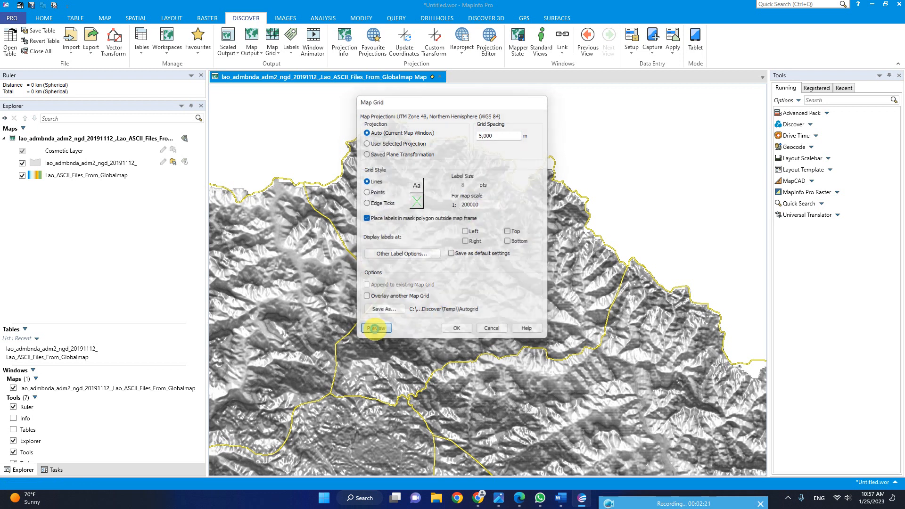
left_click(376, 329)
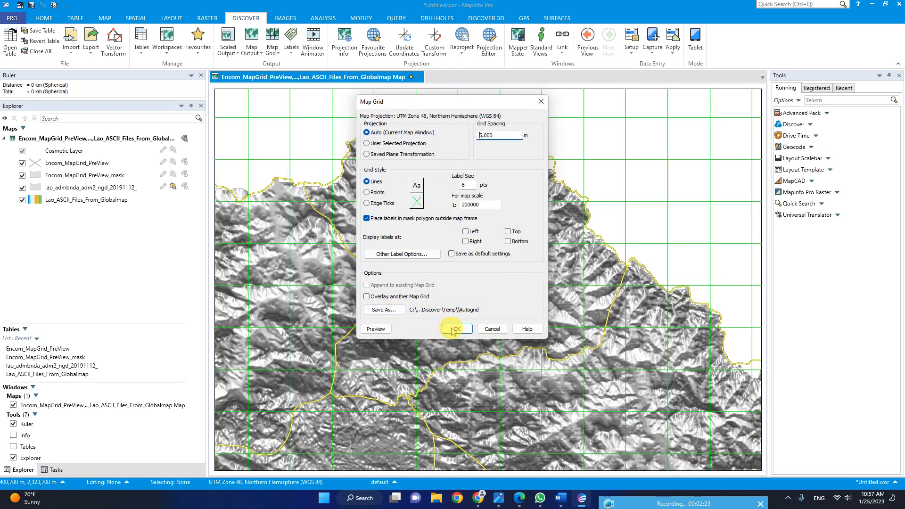
left_click(454, 329)
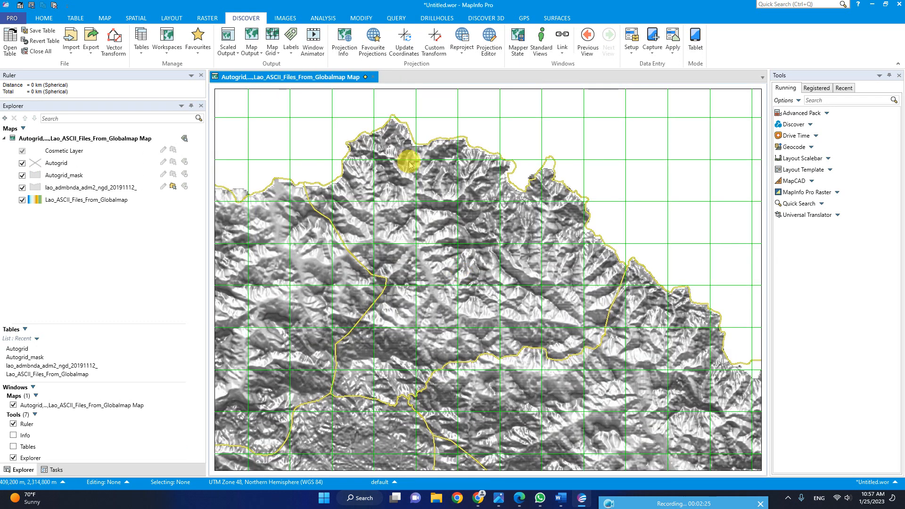
- Make the Cosmetic Layer editable and set up point insertion with a red circle symbol of size 12
left_click(104, 18)
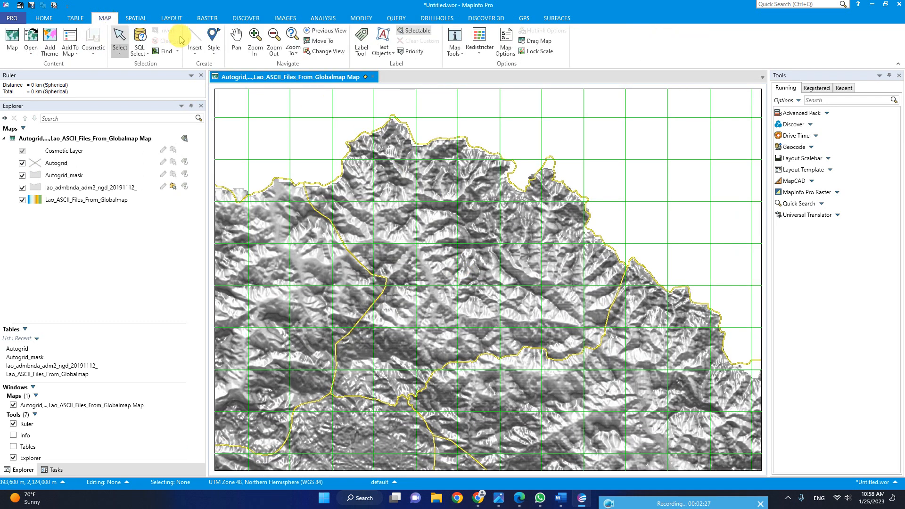
left_click(125, 166)
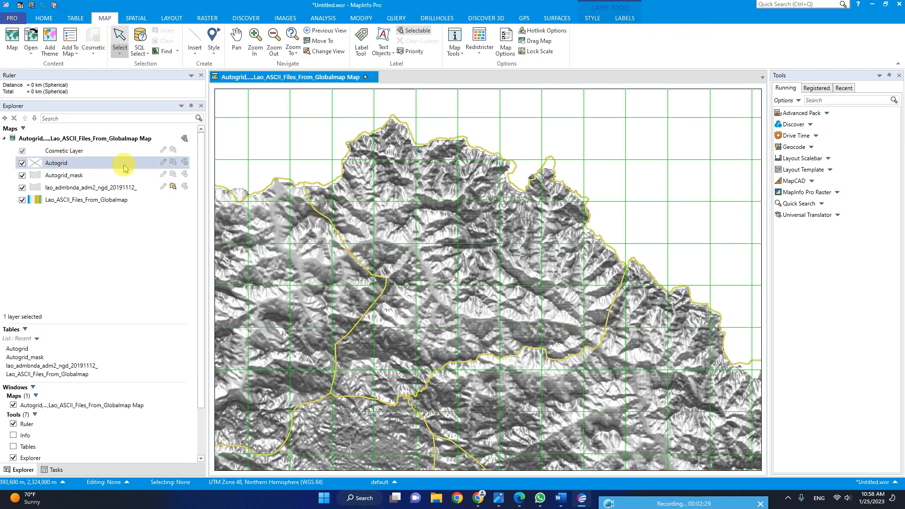
left_click(162, 150)
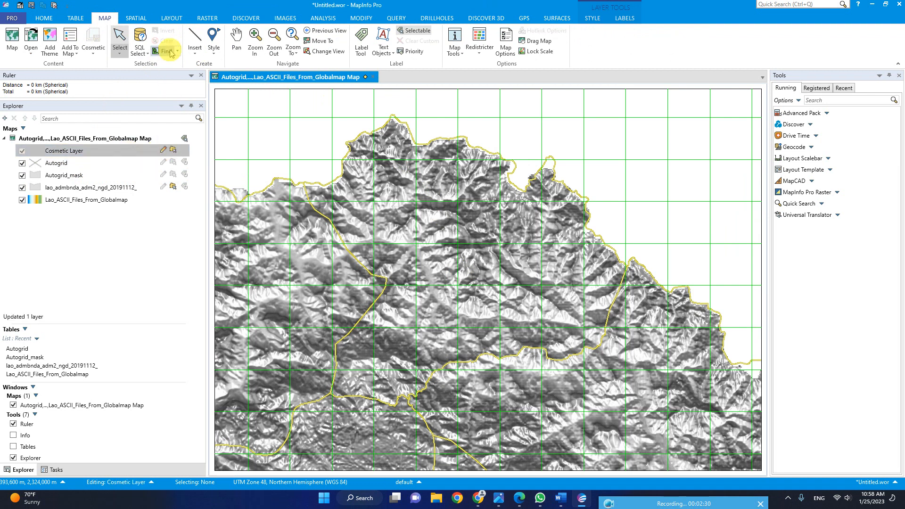
left_click(200, 51)
left_click(195, 83)
left_click(214, 46)
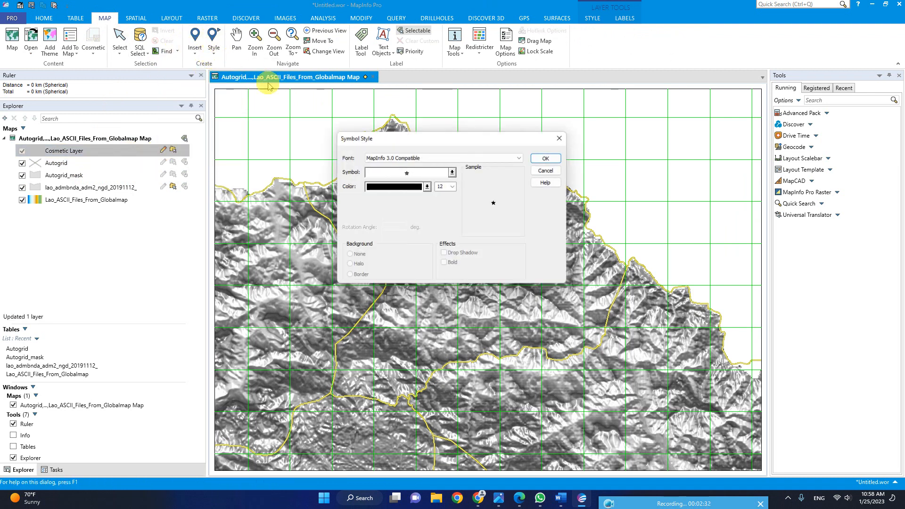
left_click(411, 171)
left_click(431, 206)
left_click(417, 188)
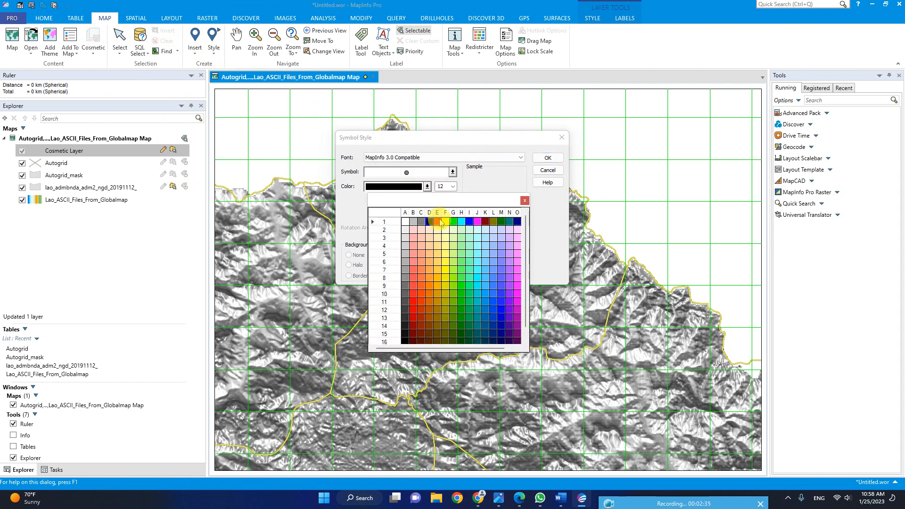
left_click(451, 216)
left_click(547, 159)
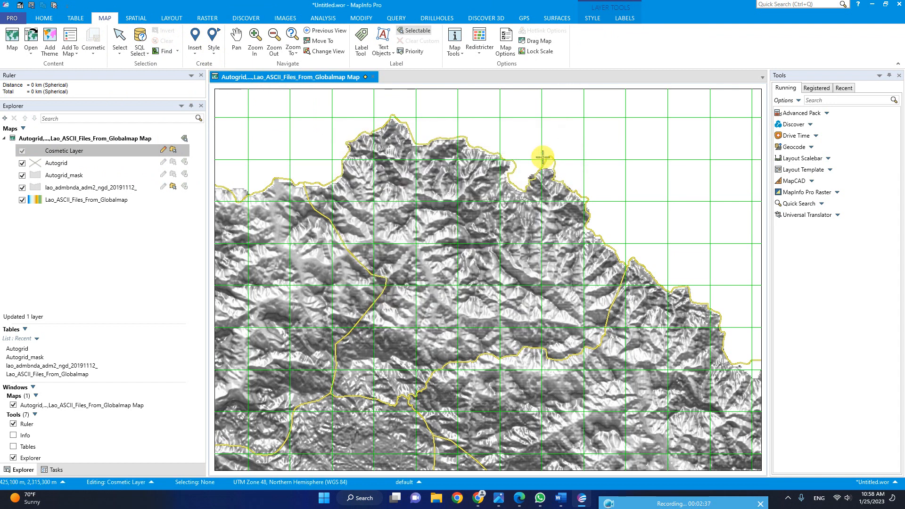
- Make the Autogrid layer selectable with snapping turned on and return editing to the Cosmetic Layer
left_click(156, 164)
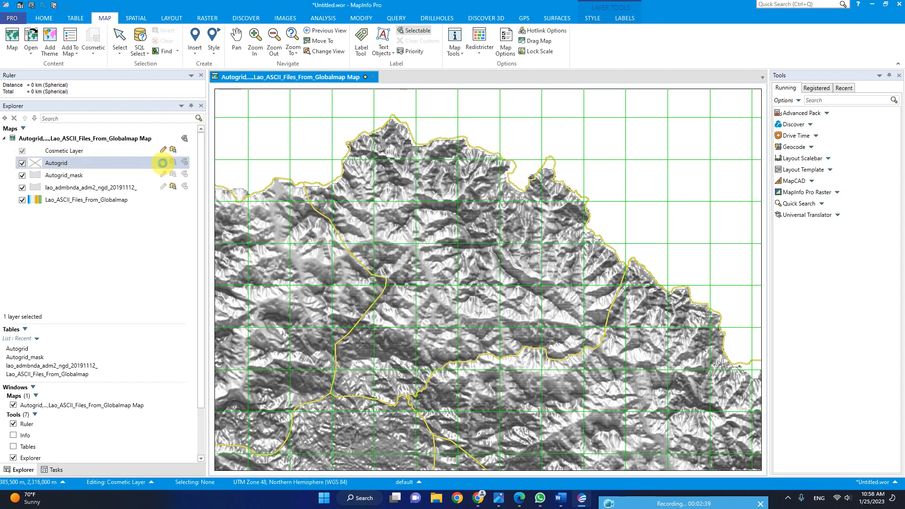
left_click(162, 162)
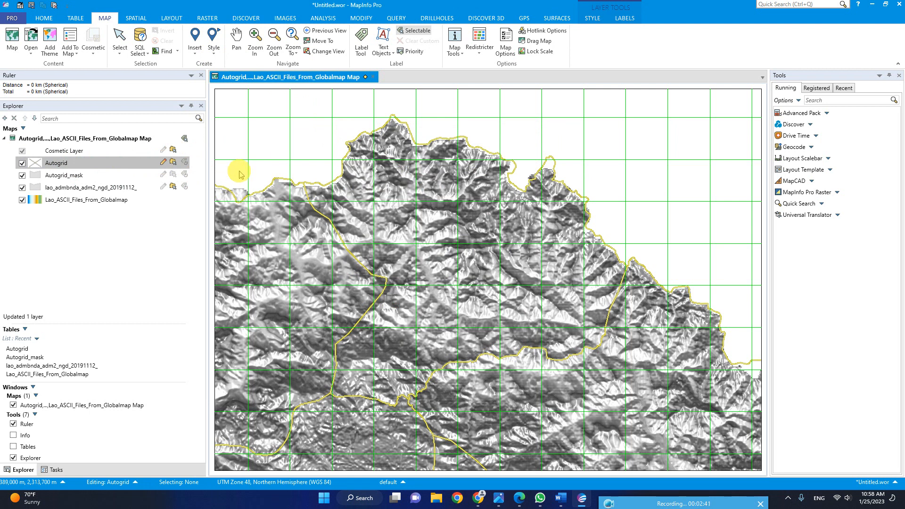
key("s")
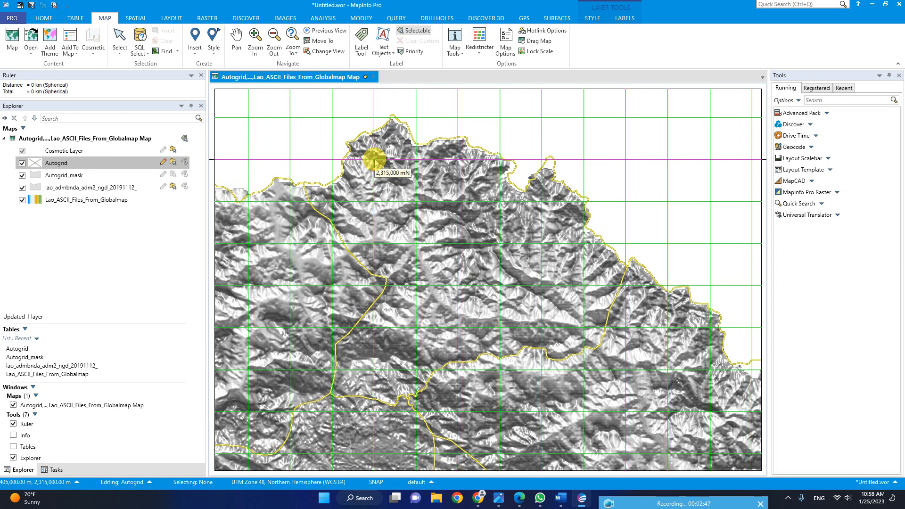
left_click(149, 154)
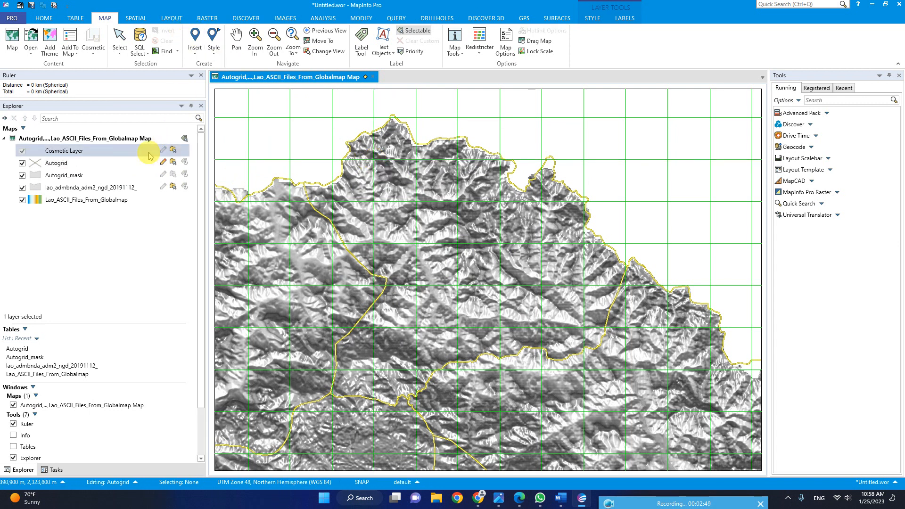
left_click(163, 150)
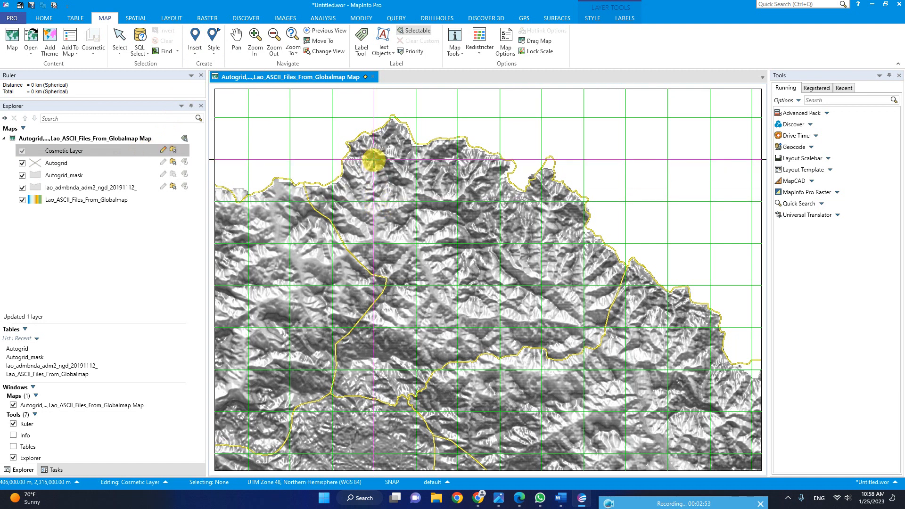
- Place eight points on grid intersections along a stepped boundary, starting at 405,000 E, 2,315,000 N and ending at 405,000 E, 2,295,000 N
left_click(374, 160)
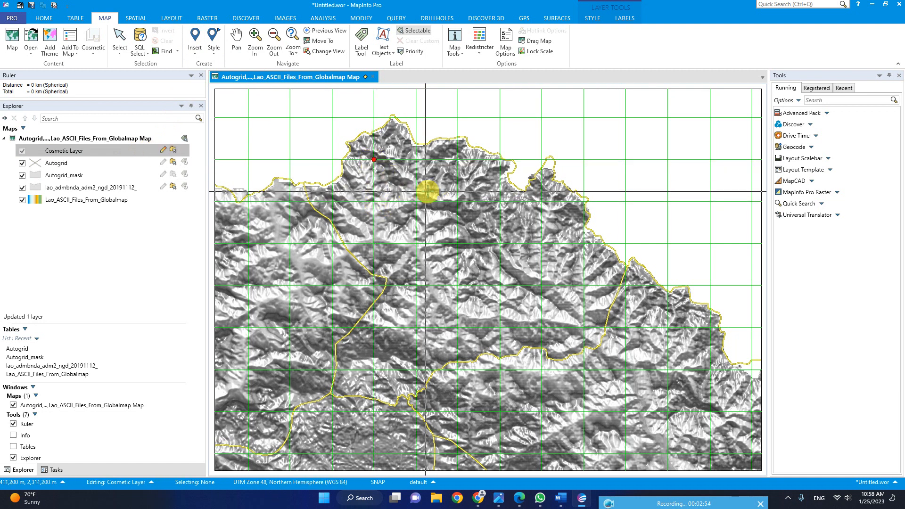
left_click(458, 160)
left_click(458, 202)
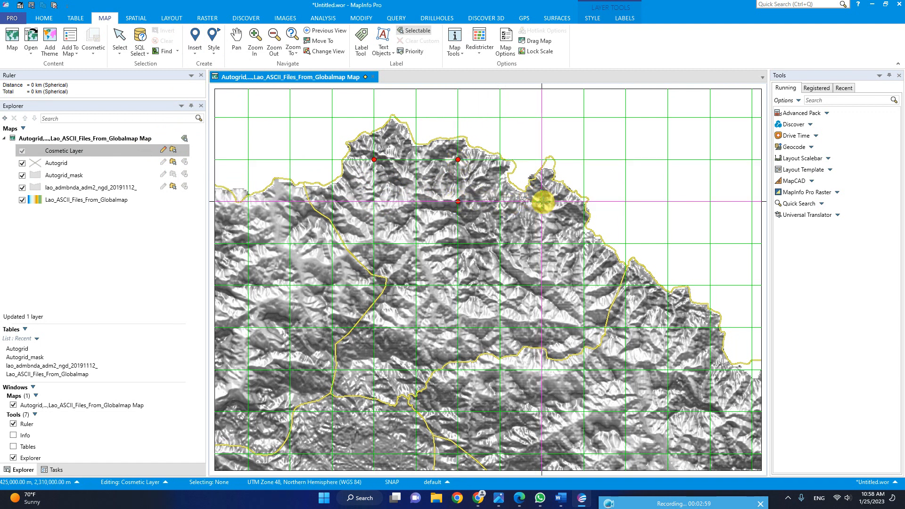
left_click(541, 202)
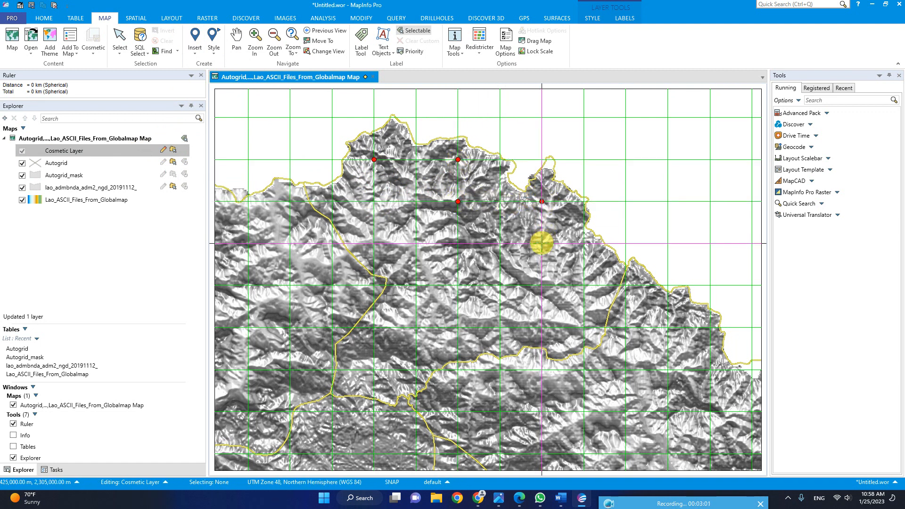
left_click(542, 244)
left_click(584, 244)
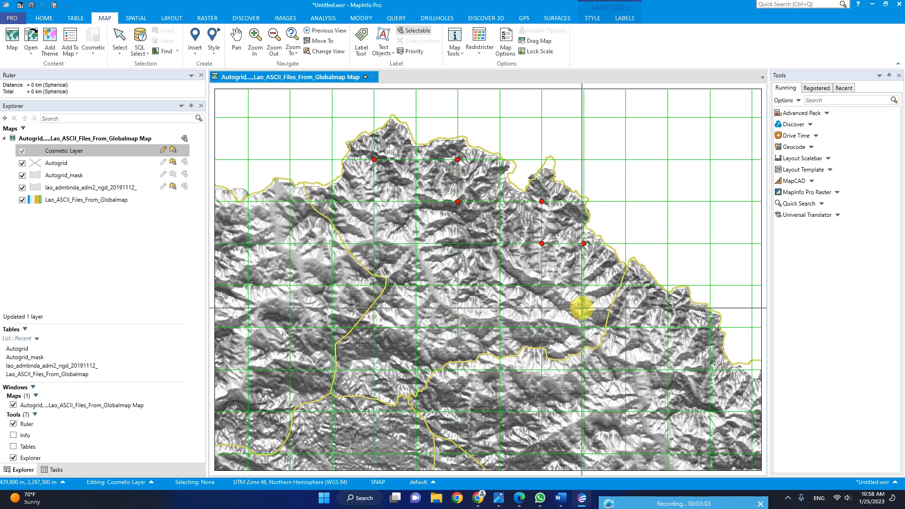
left_click(584, 327)
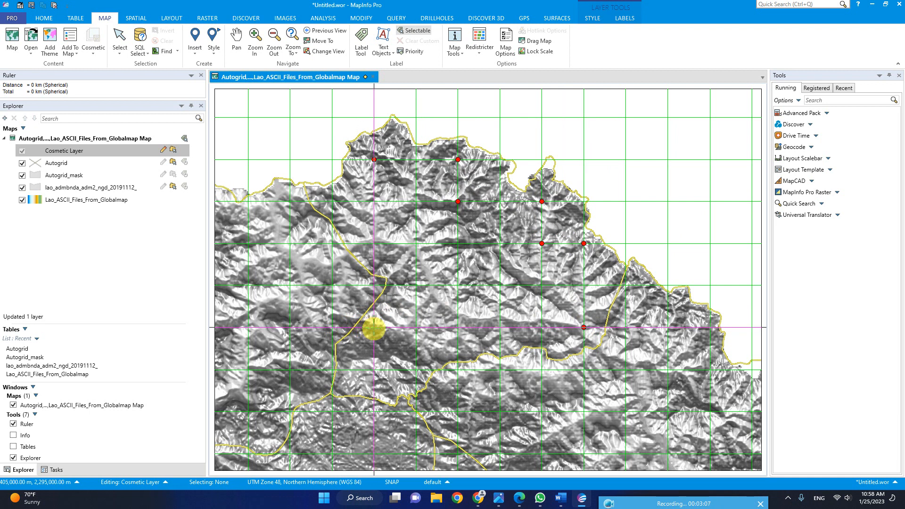
left_click(374, 327)
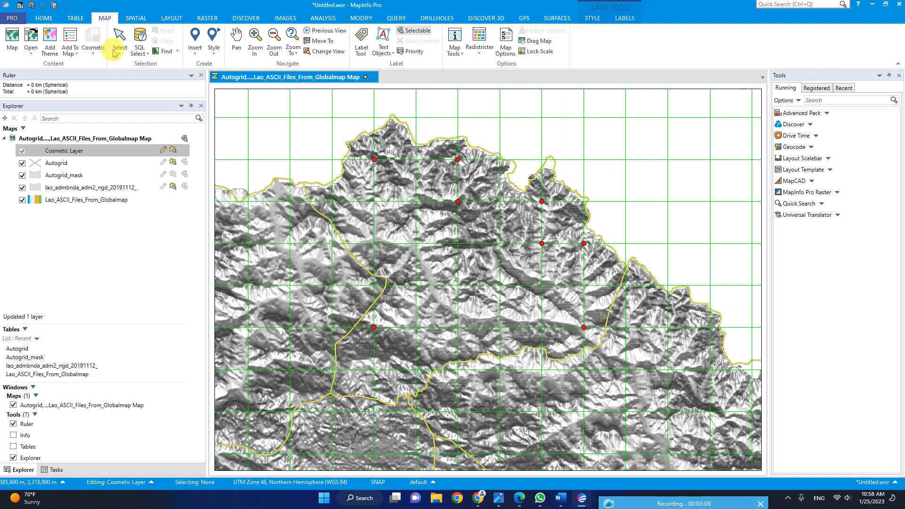
- Start saving the cosmetic points to a new table and set the Desktop as the save location
left_click(118, 33)
left_click(93, 40)
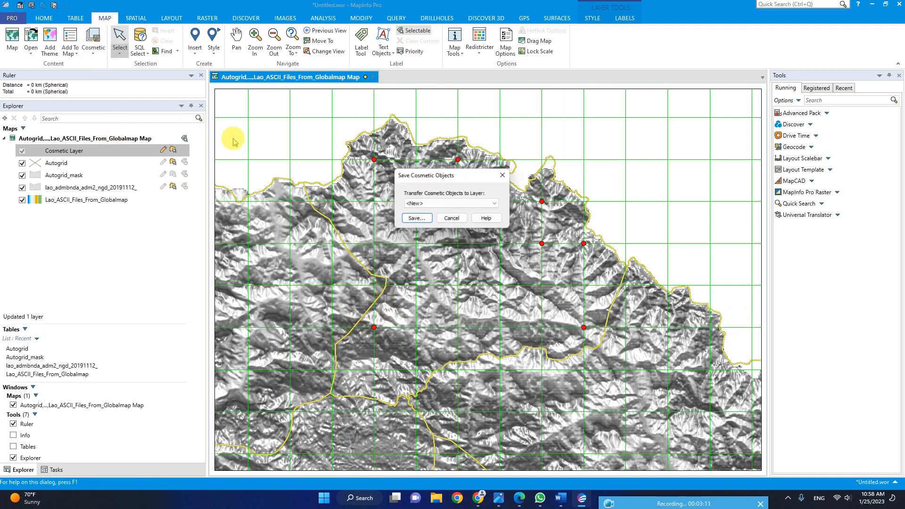
left_click(415, 219)
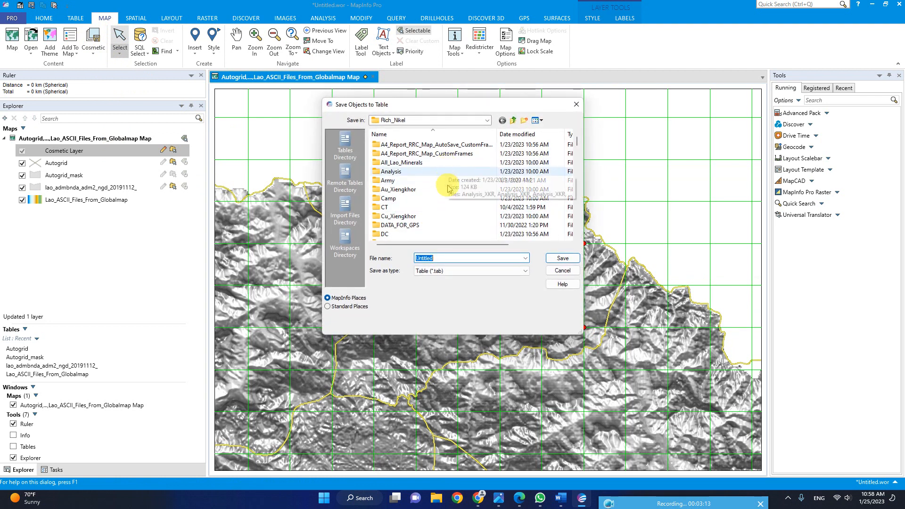
left_click(489, 123)
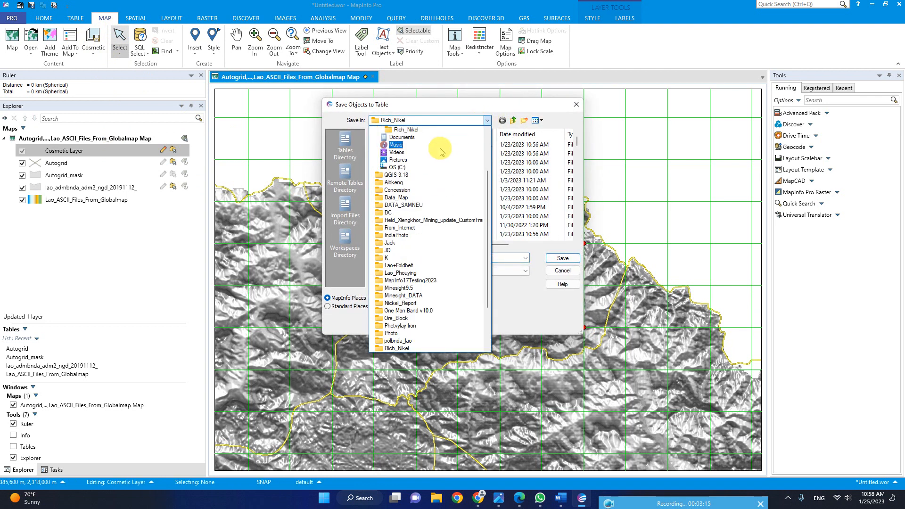
scroll(439, 146, "up", 2)
left_click(386, 134)
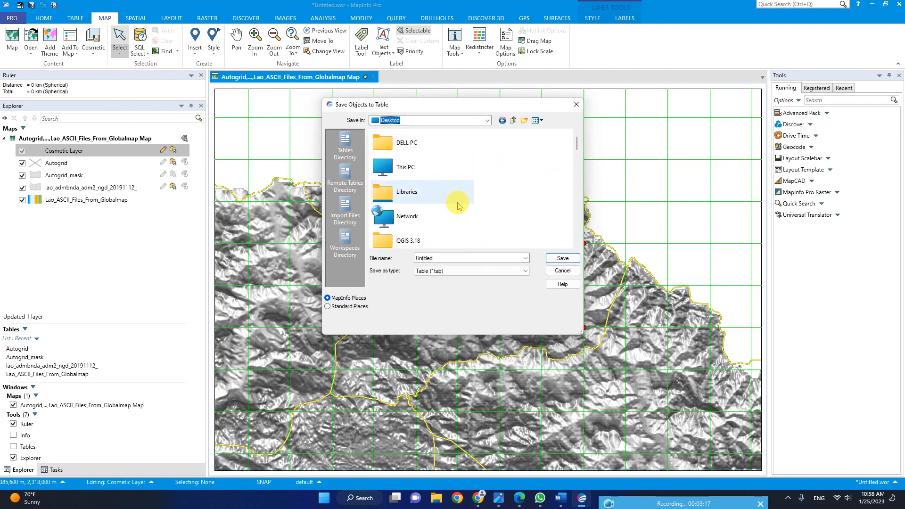
- Save the points as table MapInfo17Testing2023 inside the Desktop's MapInfo17Testing2023 folder
scroll(459, 202, "down", 3)
scroll(461, 204, "down", 2)
scroll(461, 204, "down", 5)
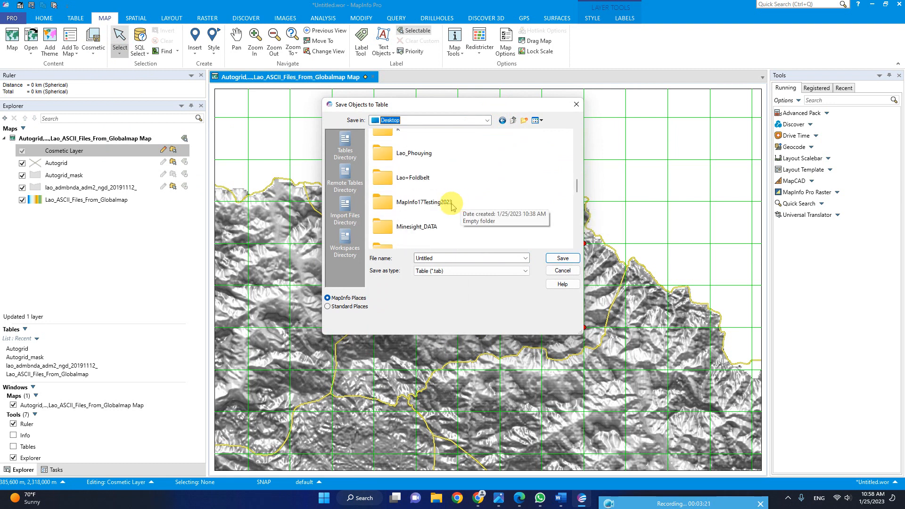
left_click(437, 205)
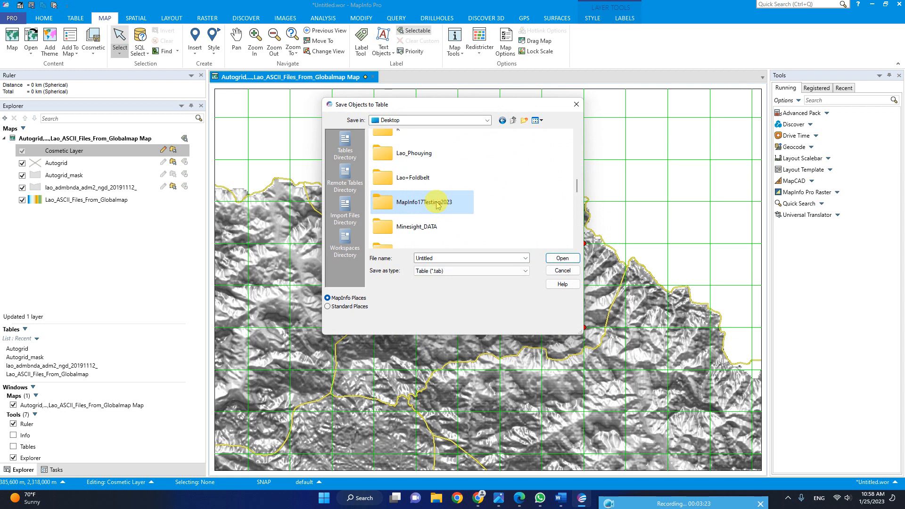
left_click(437, 203)
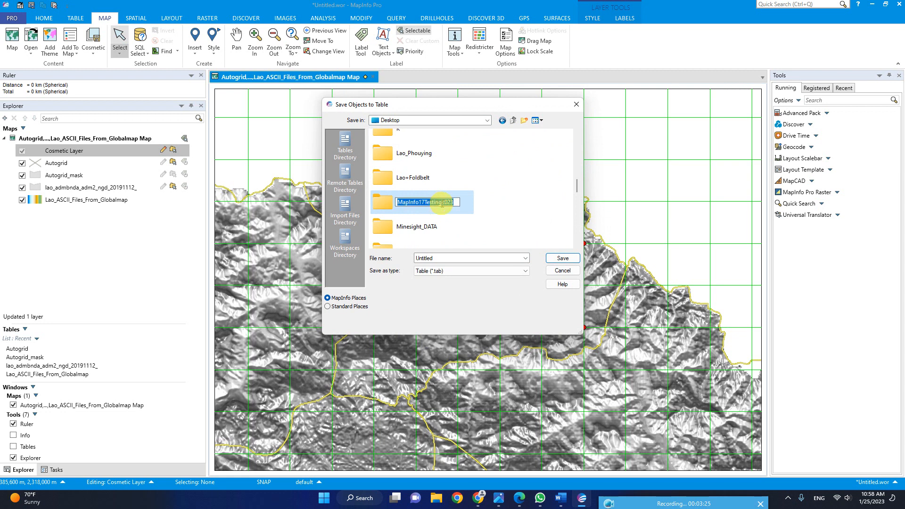
left_click(466, 203)
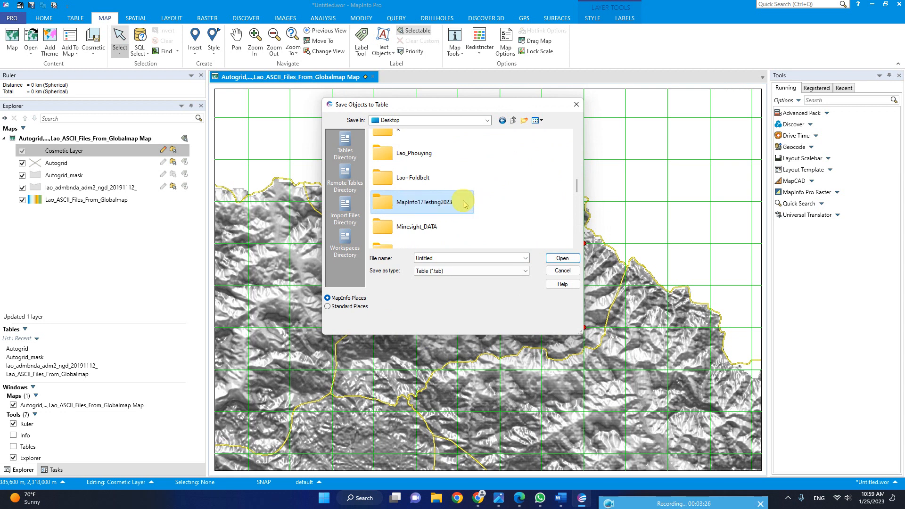
double_click(437, 203)
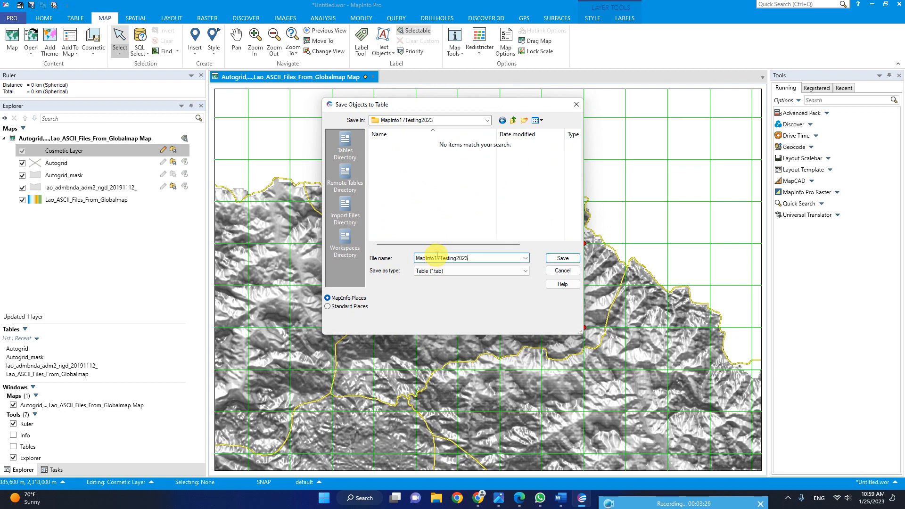
key("Return")
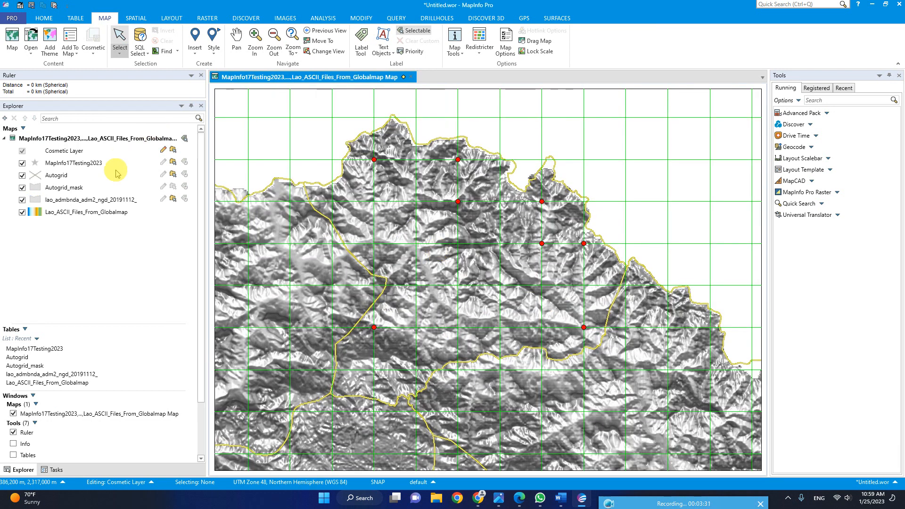
- Hide the Autogrid layer and browse the MapInfo17Testing2023 table
left_click(22, 176)
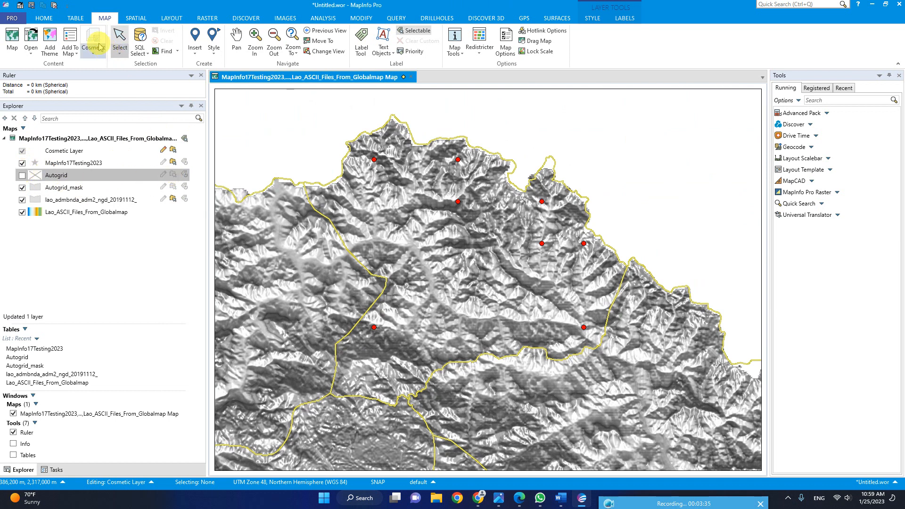
left_click(73, 164)
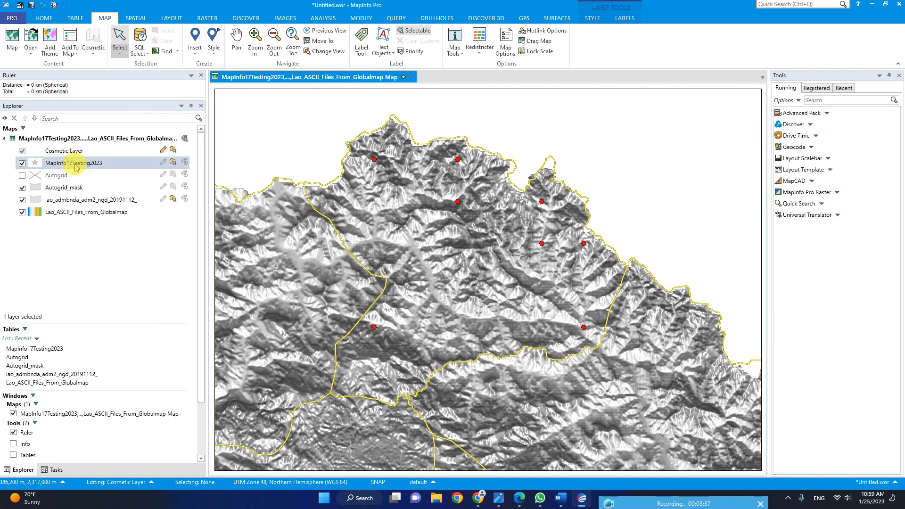
right_click(74, 165)
left_click(100, 171)
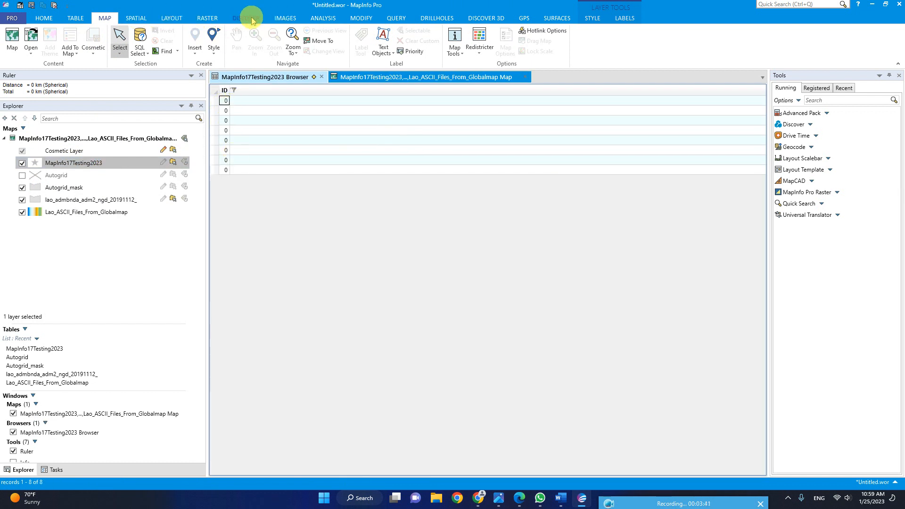
- Modify the structure of the MapInfo17Testing2023 table by adding a second field of type Float
left_click(250, 18)
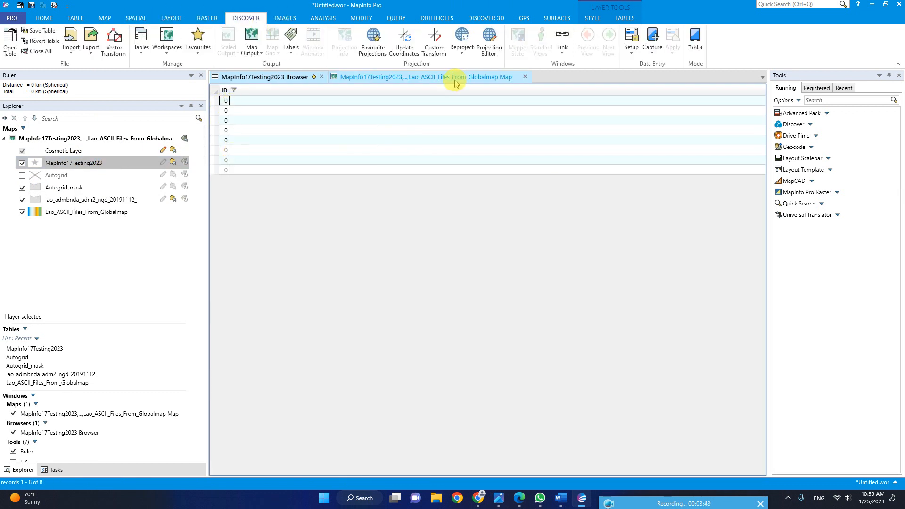
left_click(76, 19)
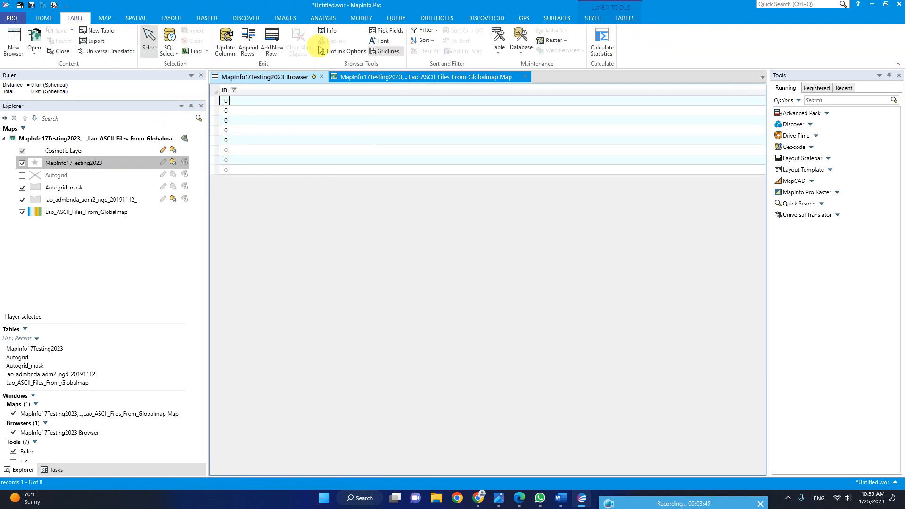
left_click(496, 47)
left_click(499, 80)
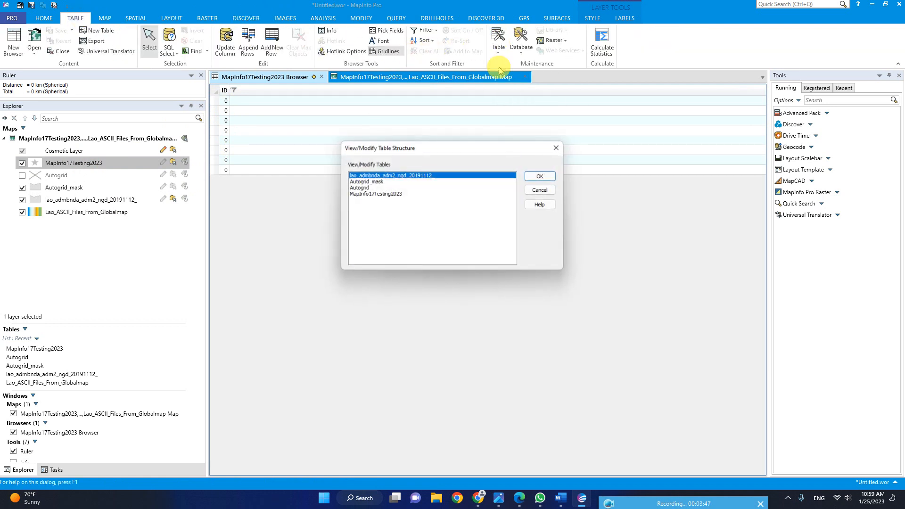
double_click(374, 194)
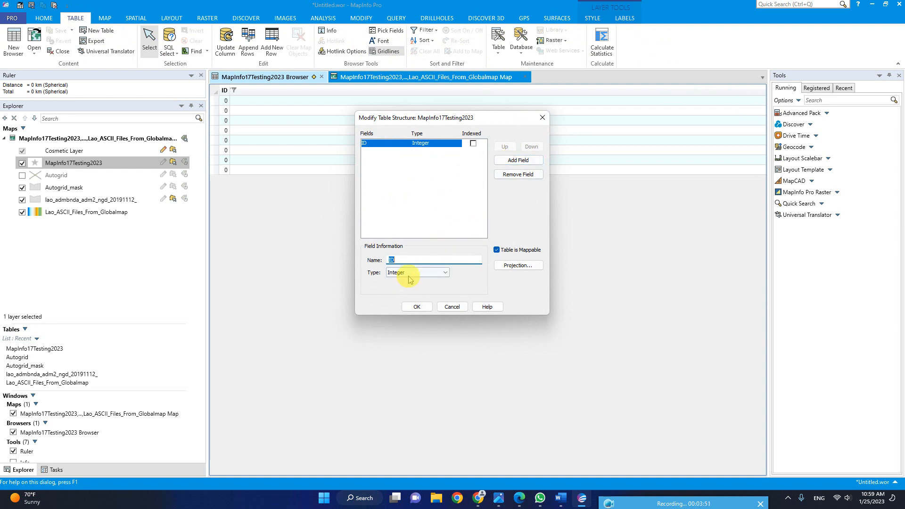
left_click(518, 161)
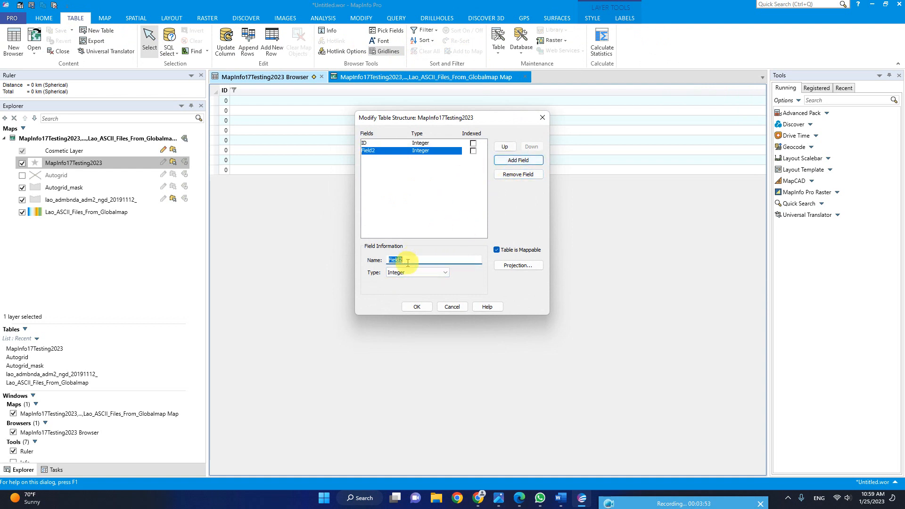
left_click(406, 273)
left_click(401, 306)
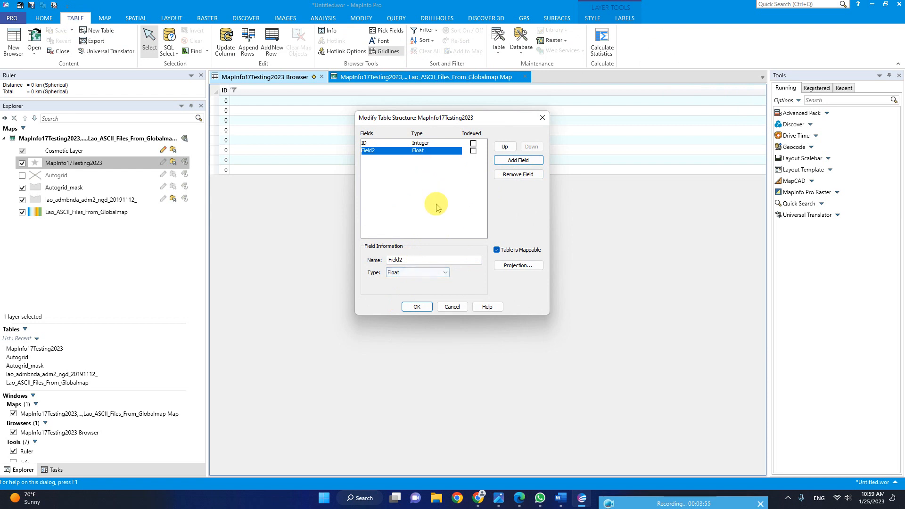
- Add another Float field, name the two new fields X and Y, check the table's projection and apply the structure
left_click(518, 161)
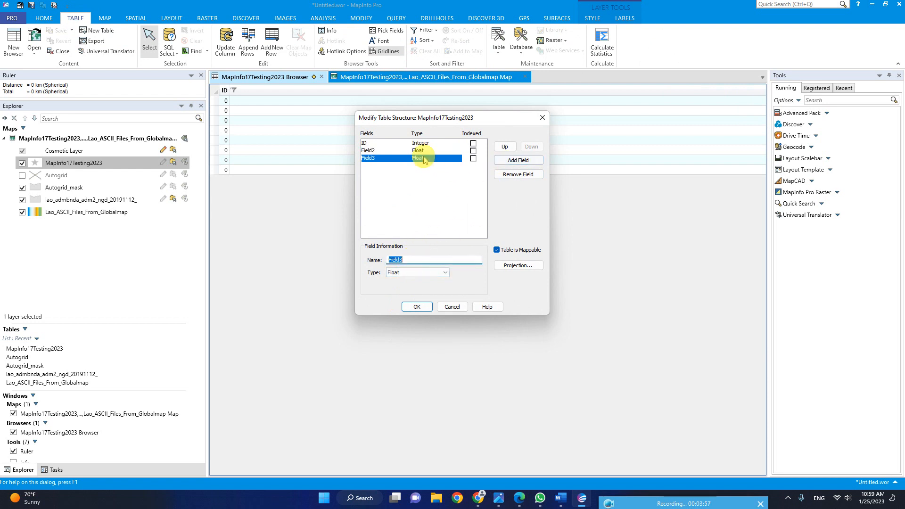
left_click(420, 151)
double_click(413, 258)
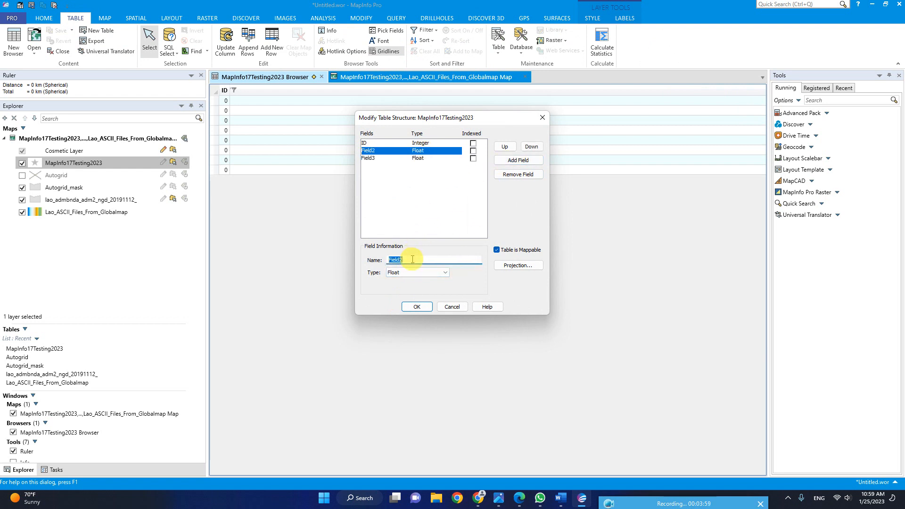
left_click(419, 159)
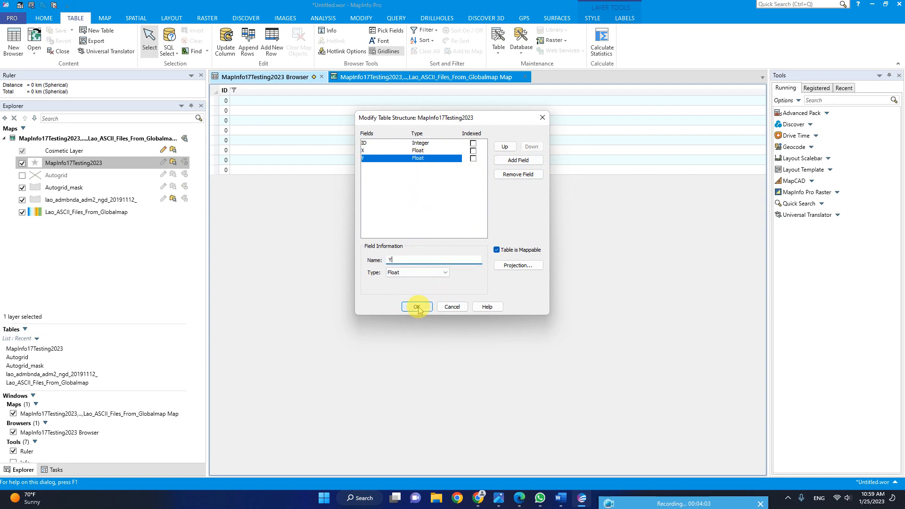
left_click(516, 264)
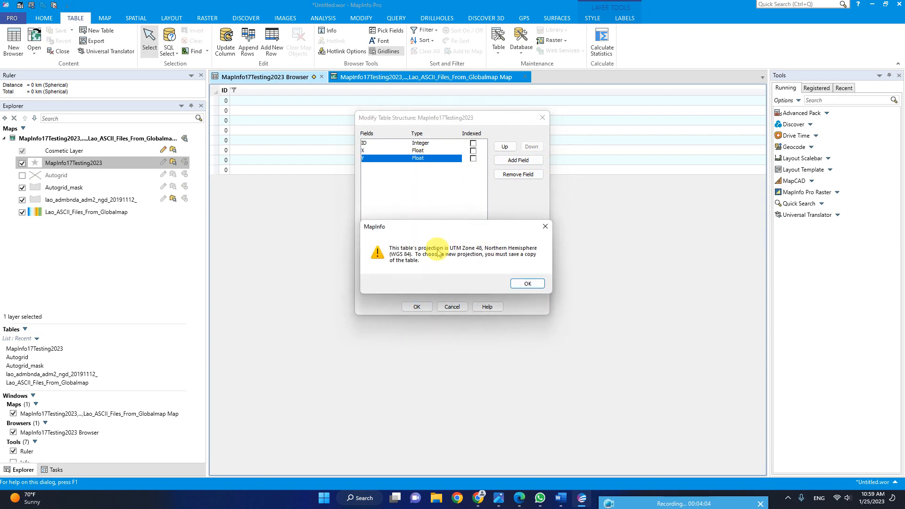
left_click(523, 284)
left_click(415, 305)
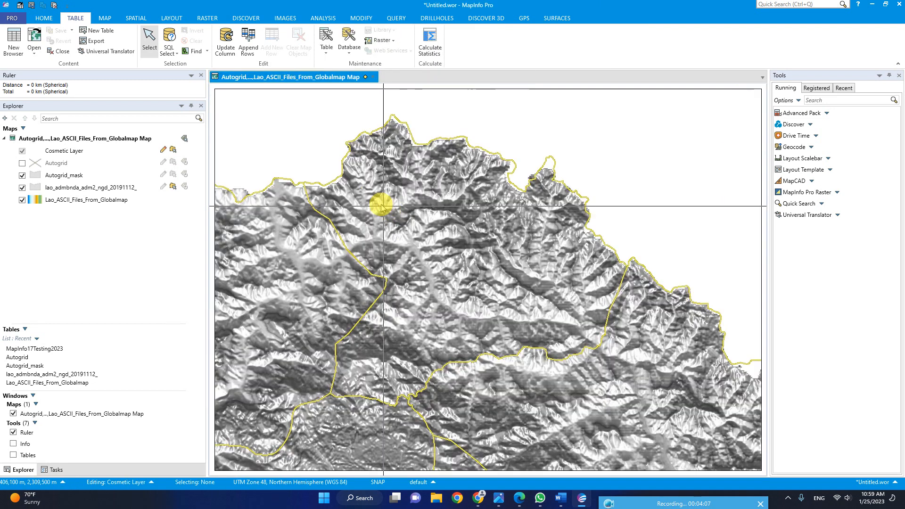
- Reopen the MapInfo17Testing2023 table from its Desktop folder so its points return to the map
left_click(44, 18)
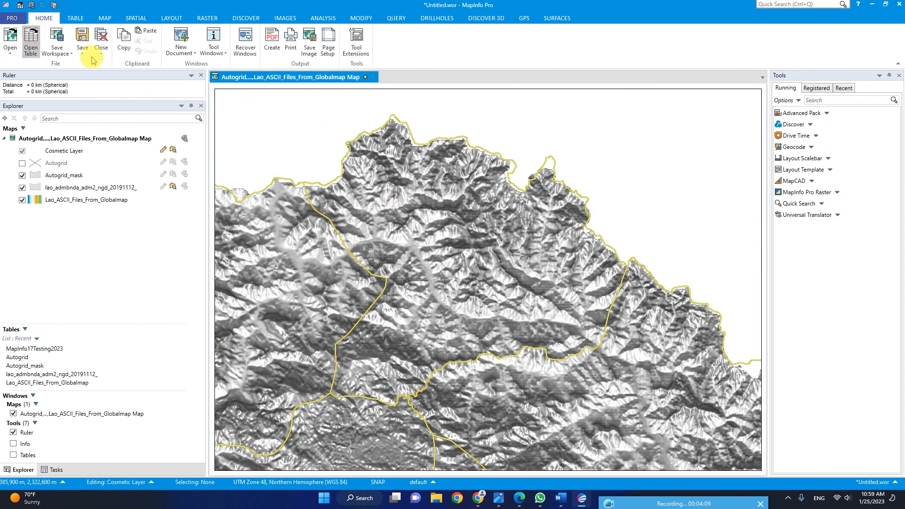
left_click(486, 121)
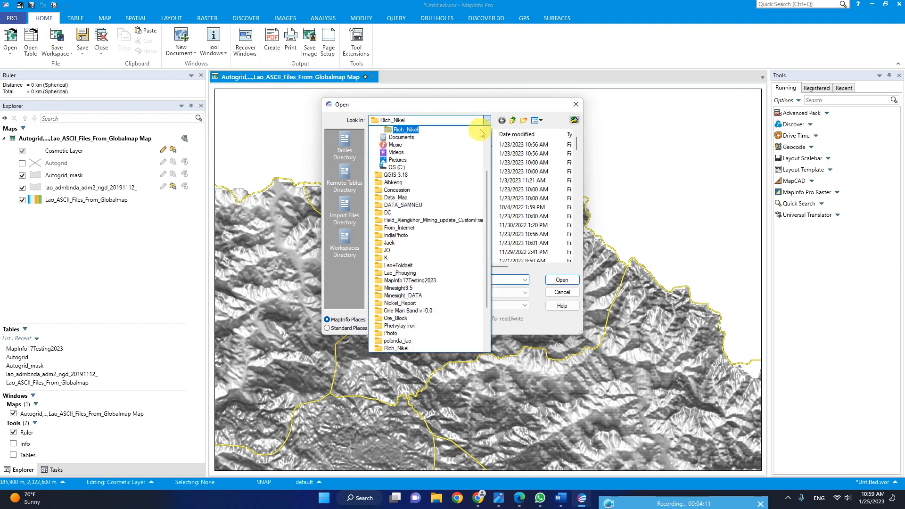
scroll(472, 141, "up", 3)
left_click(398, 130)
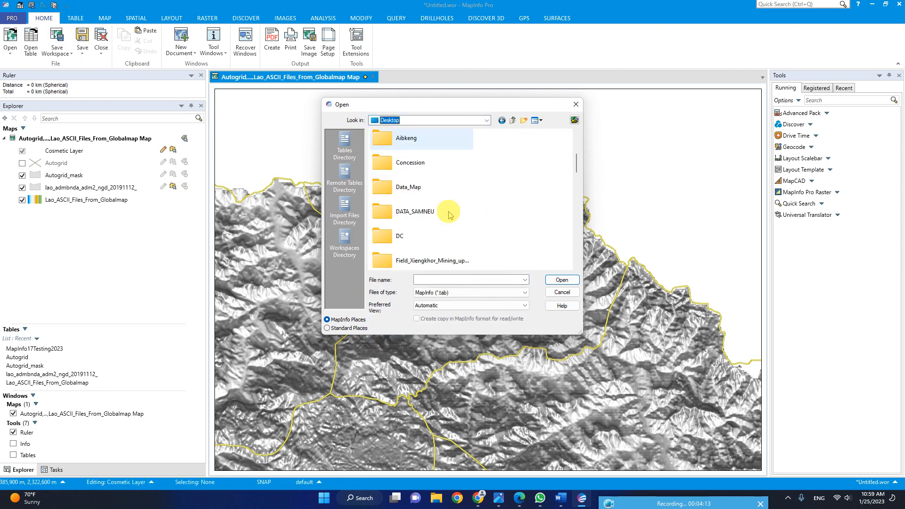
scroll(448, 214, "down", 10)
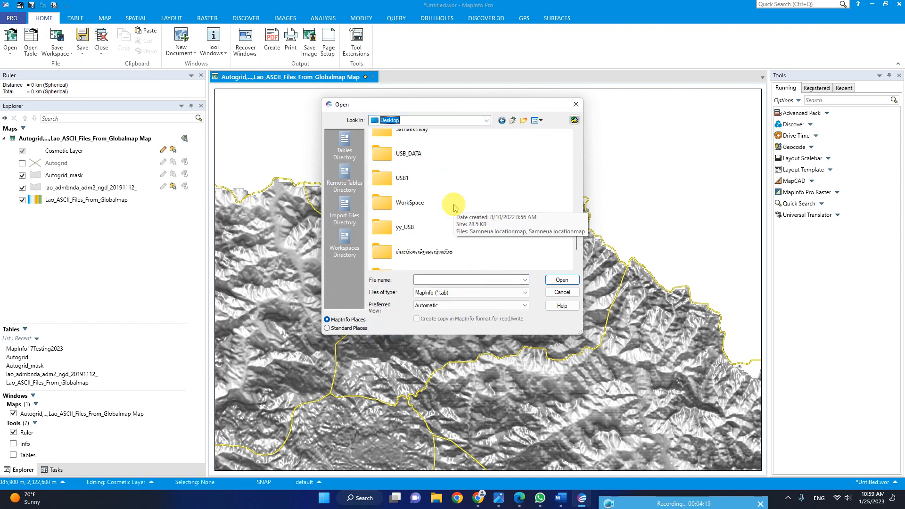
scroll(454, 207, "up", 6)
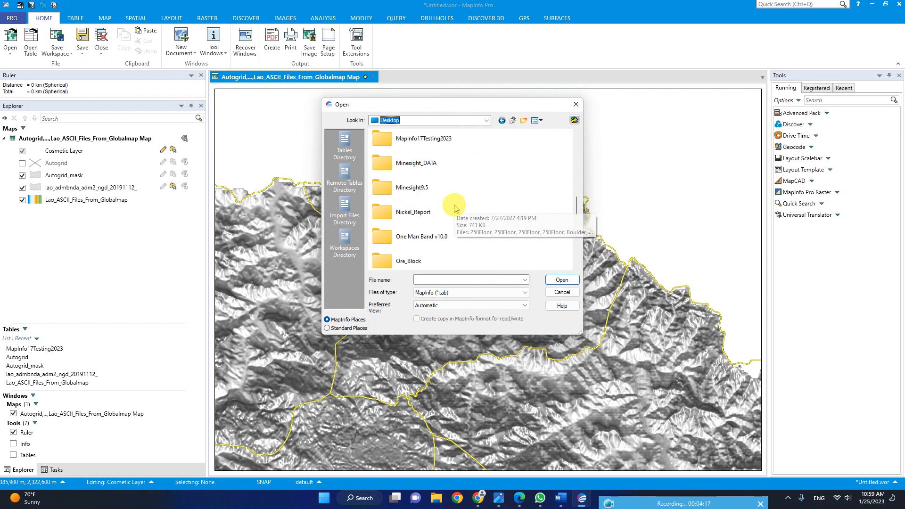
double_click(431, 140)
left_click(425, 145)
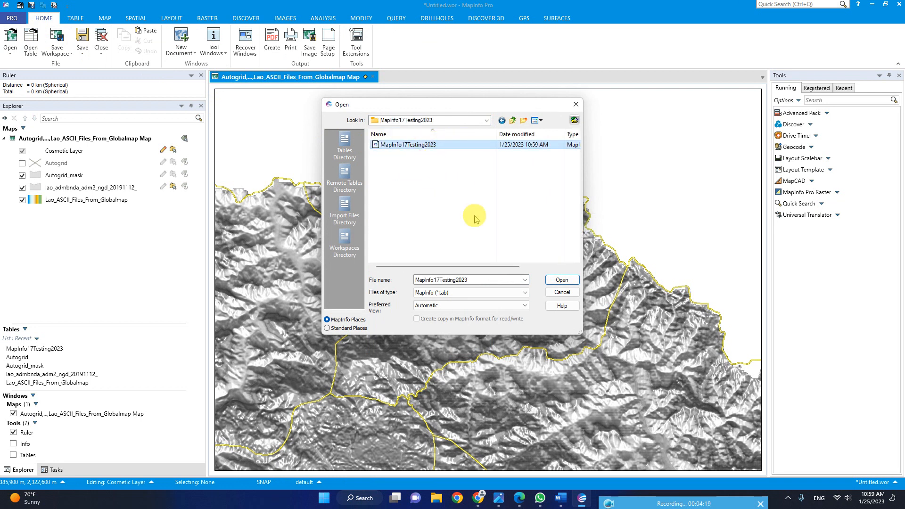
left_click(561, 280)
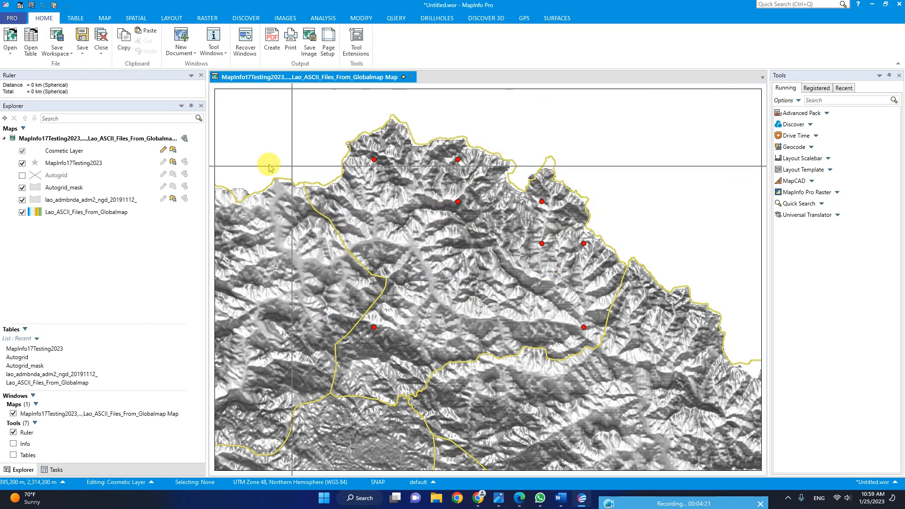
- Browse the MapInfo17Testing2023 table and widen its X and Y columns
right_click(98, 165)
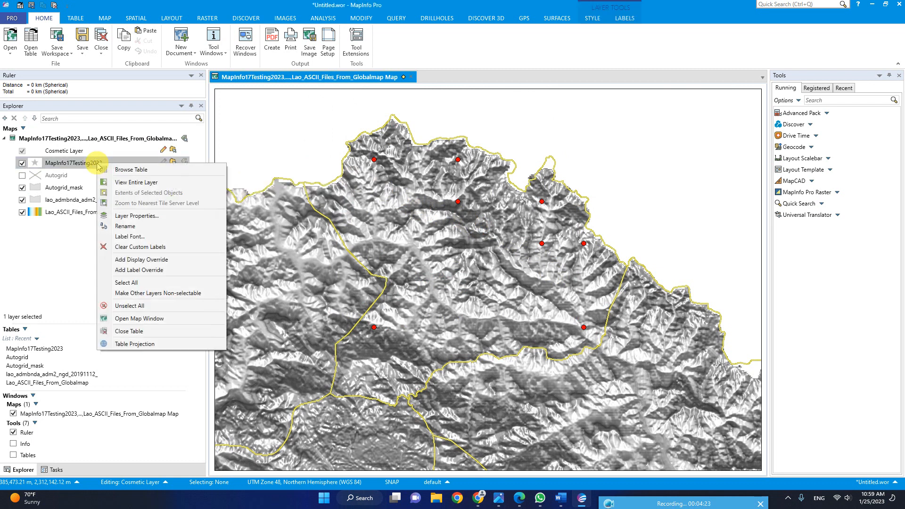
left_click(123, 169)
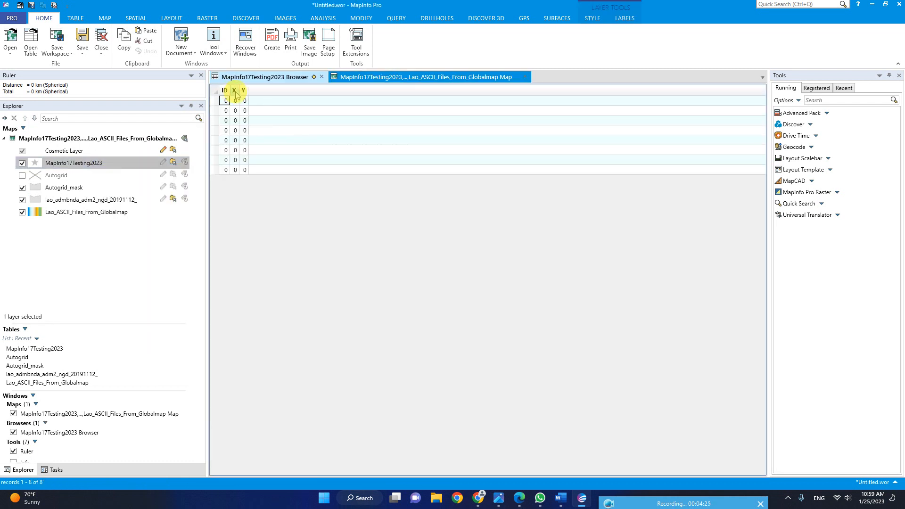
left_click_drag(246, 90, 254, 91)
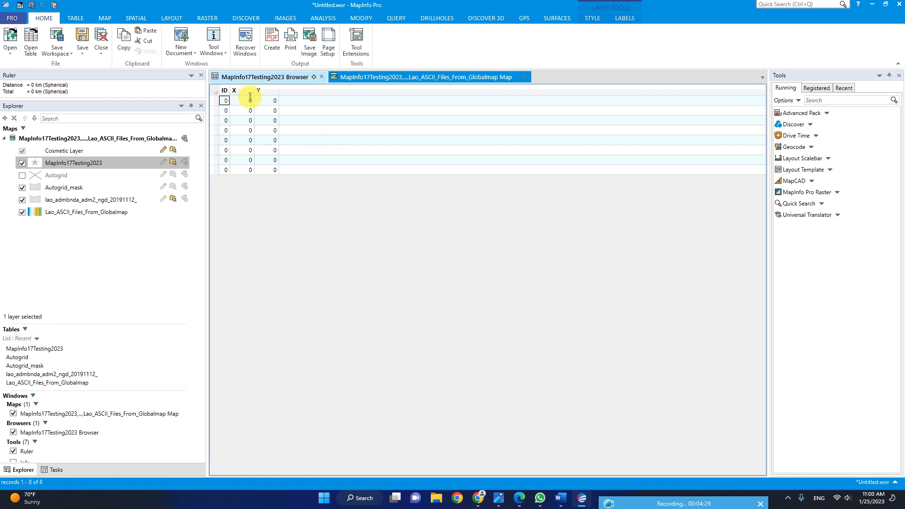
left_click(246, 18)
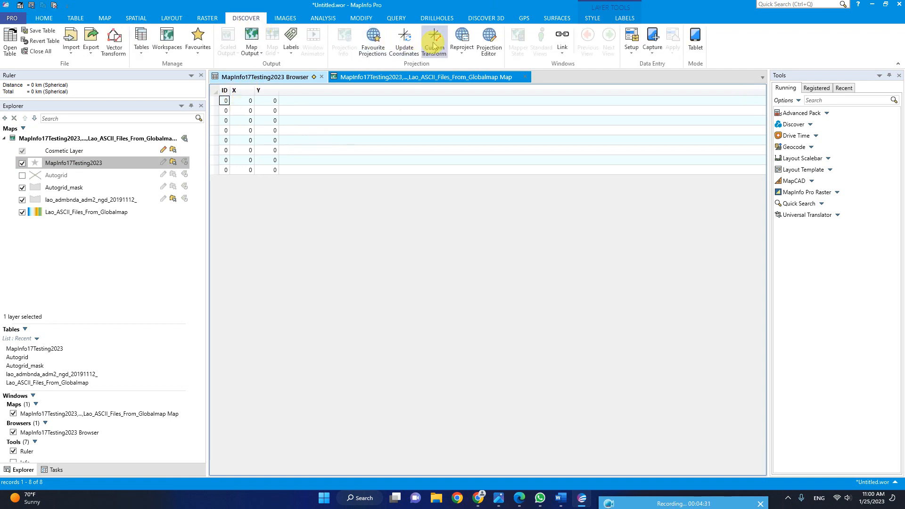
- Update the X and Y columns of MapInfo17Testing2023 with coordinates from its map objects and widen both columns
left_click(405, 40)
left_click(439, 149)
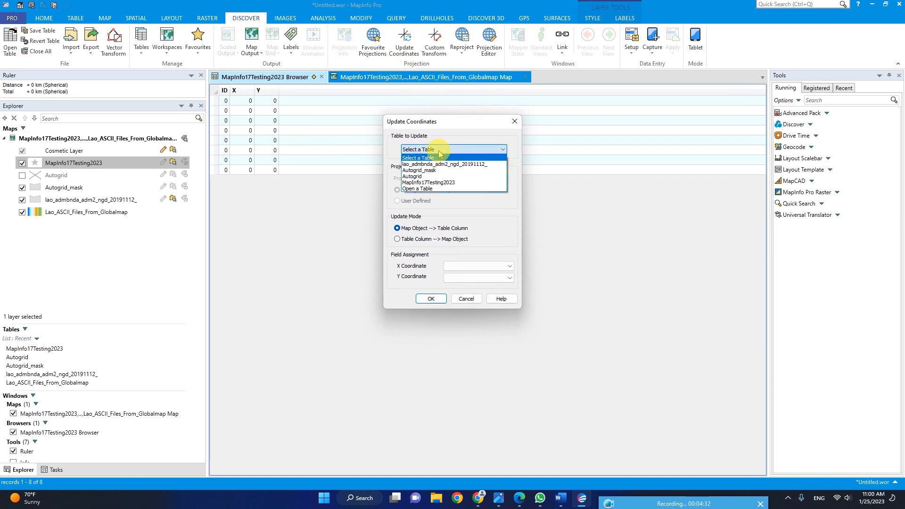
left_click(438, 185)
left_click(455, 266)
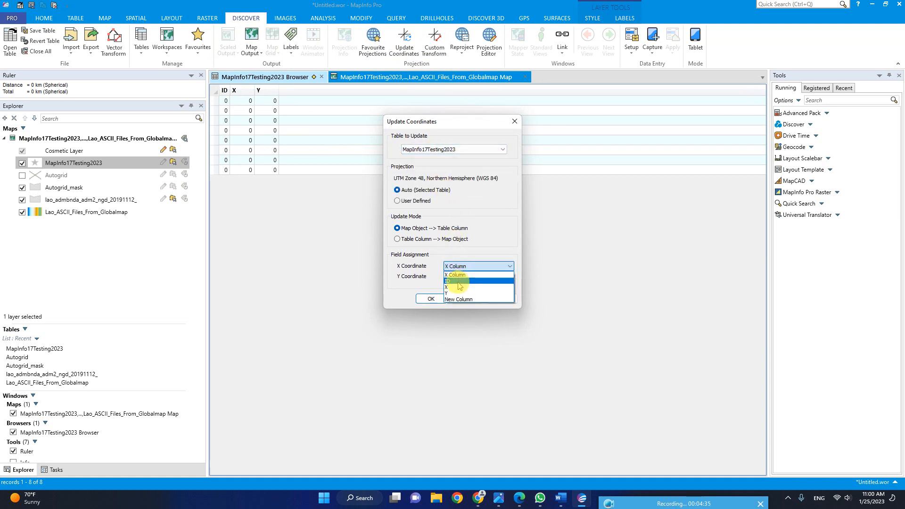
left_click(457, 288)
left_click(476, 278)
left_click(455, 303)
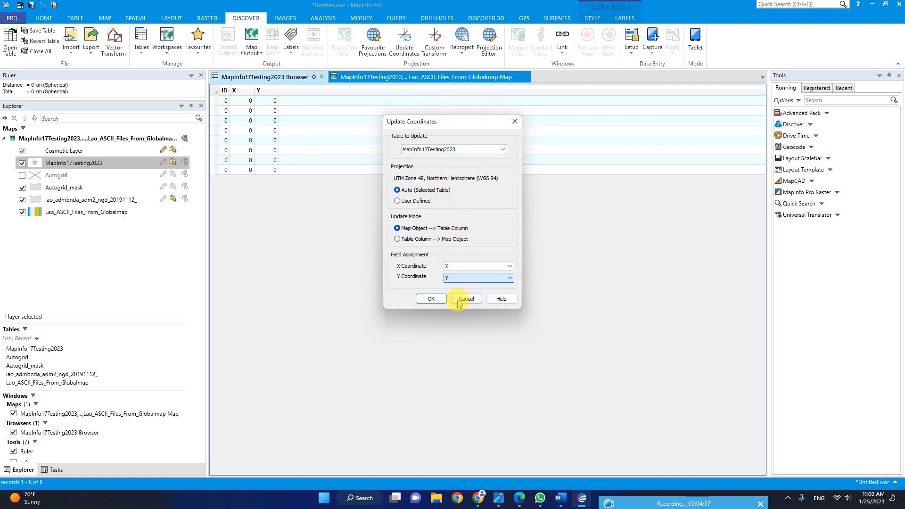
left_click(430, 300)
left_click(469, 278)
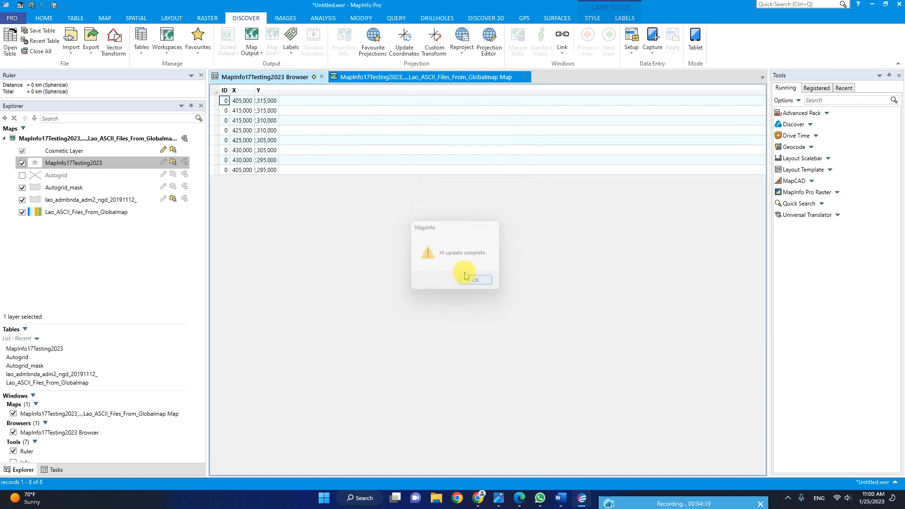
mouse_move(279, 89)
left_mouse_down()
mouse_move(299, 90)
mouse_move(265, 90)
left_mouse_up()
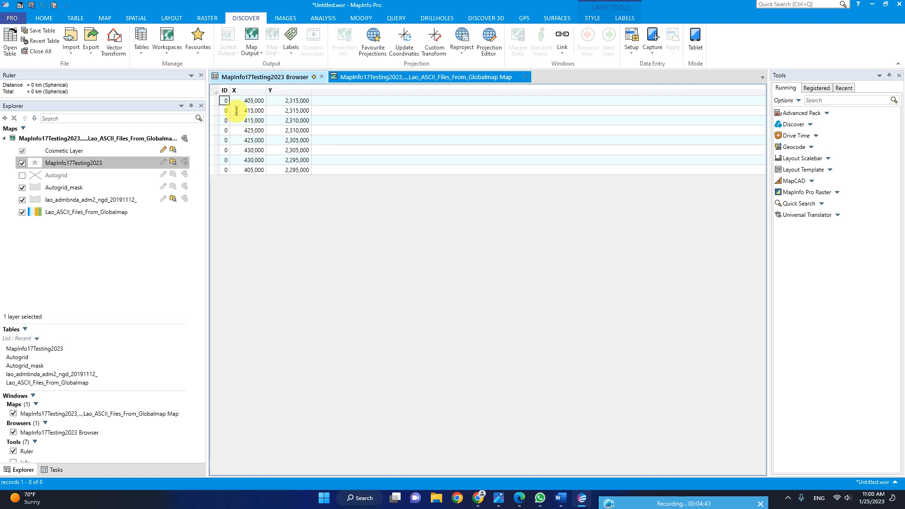
- Assign numeric unique identifiers to the existing ID field of MapInfo17Testing2023, starting at 1 with increment 1
left_click(361, 18)
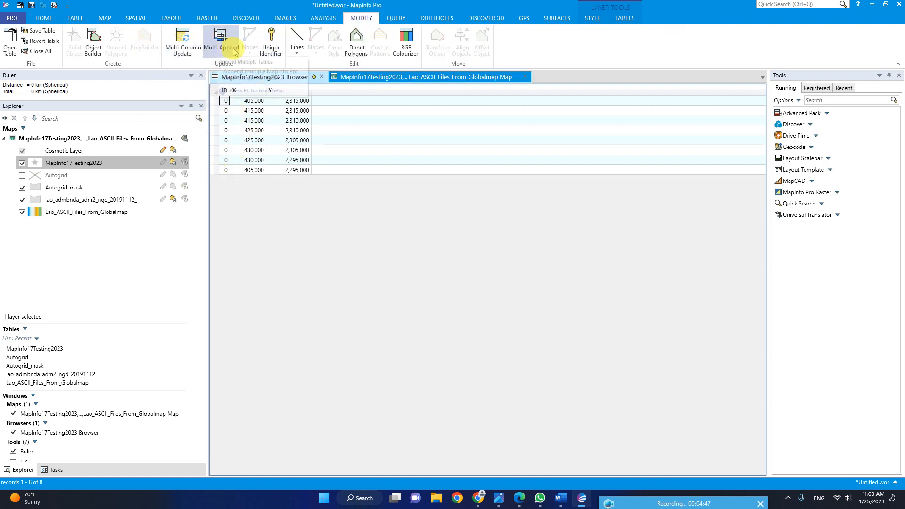
left_click(270, 42)
left_click(433, 177)
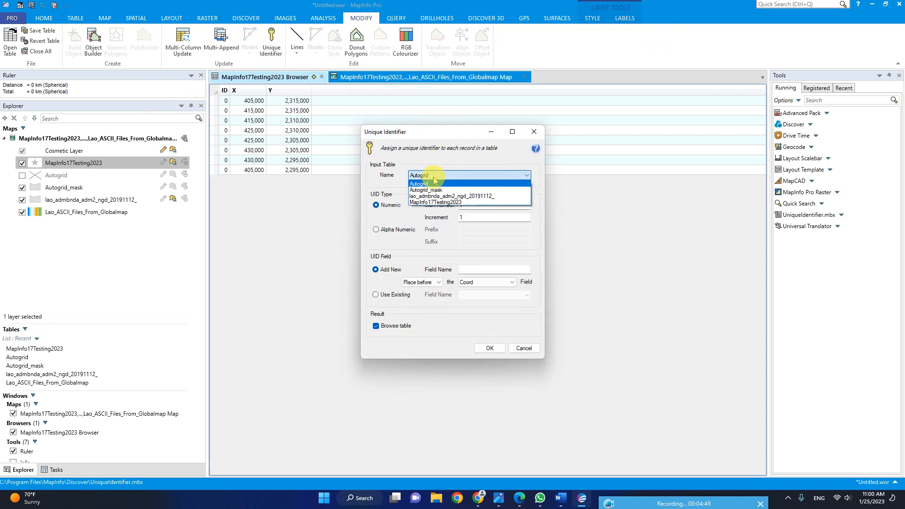
left_click(434, 202)
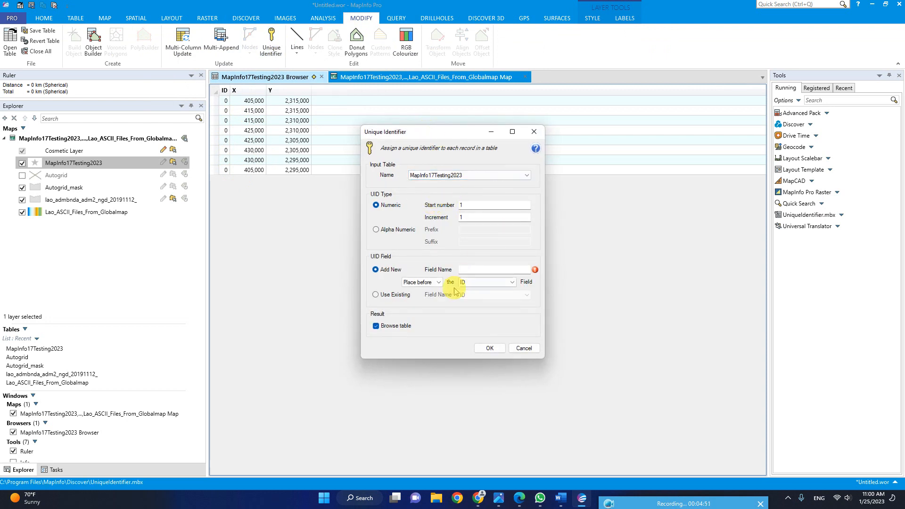
left_click(399, 296)
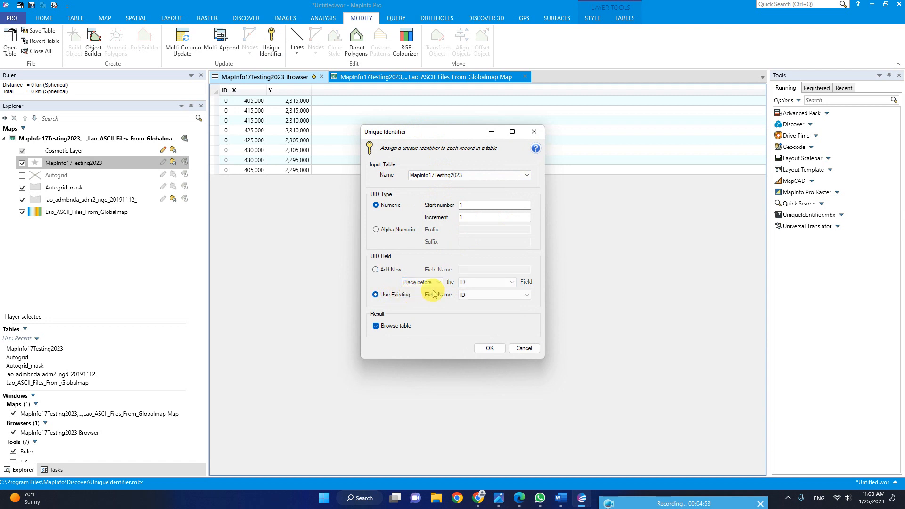
left_click(489, 348)
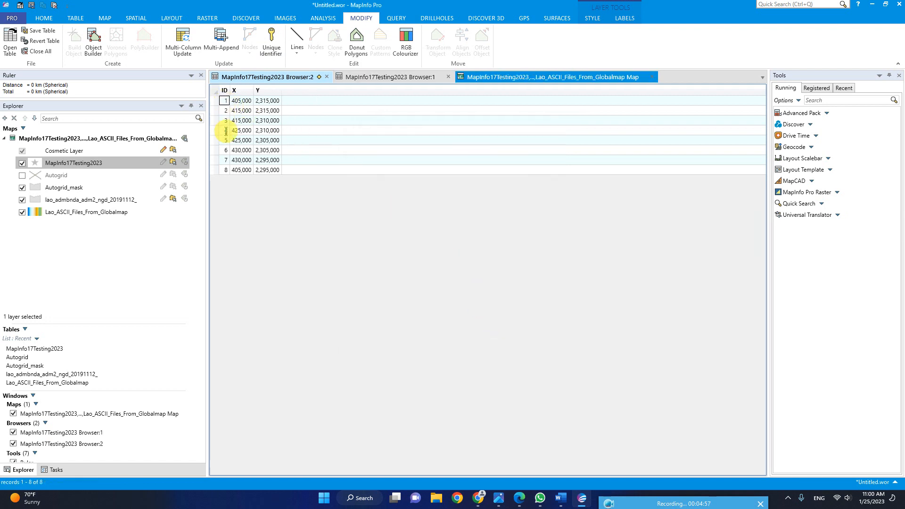
- Label the MapInfo17Testing2023 points on the map by ID, anchored at the upper right with an offset of 4
left_click(466, 76)
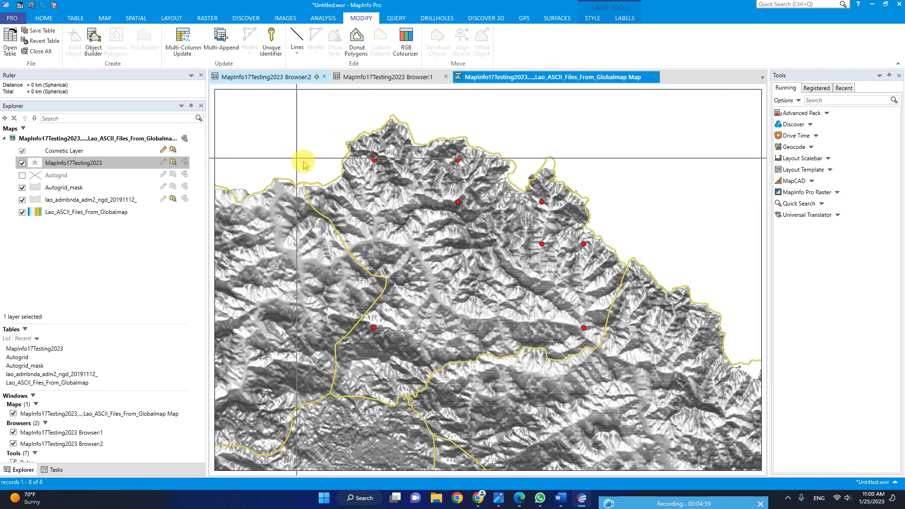
left_click(184, 162)
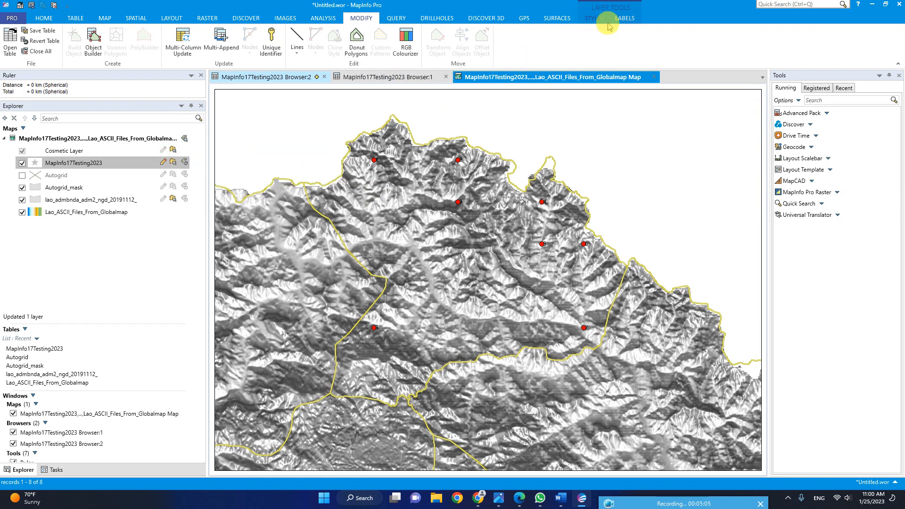
left_click(625, 18)
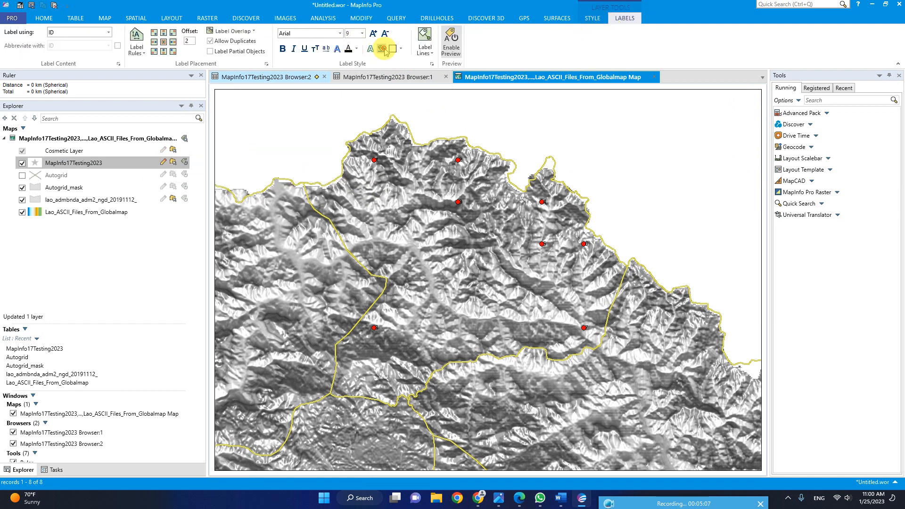
left_click(173, 33)
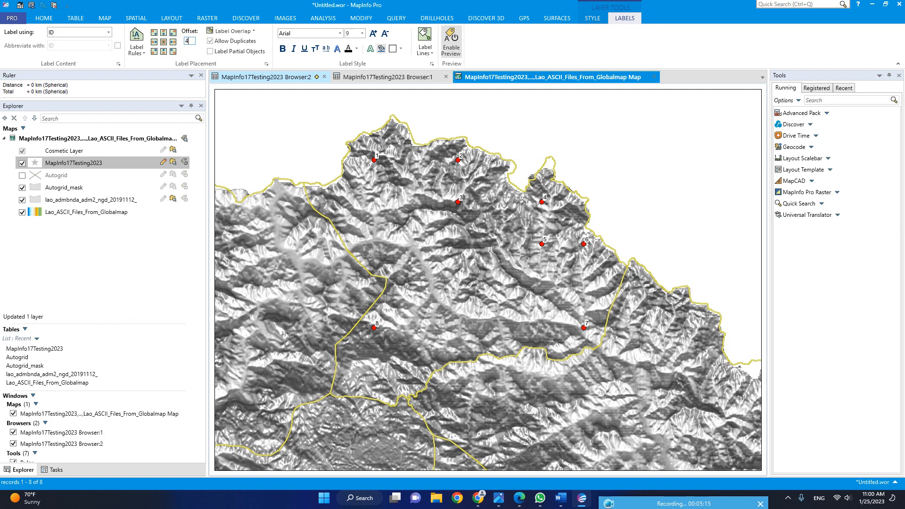
left_click(174, 33)
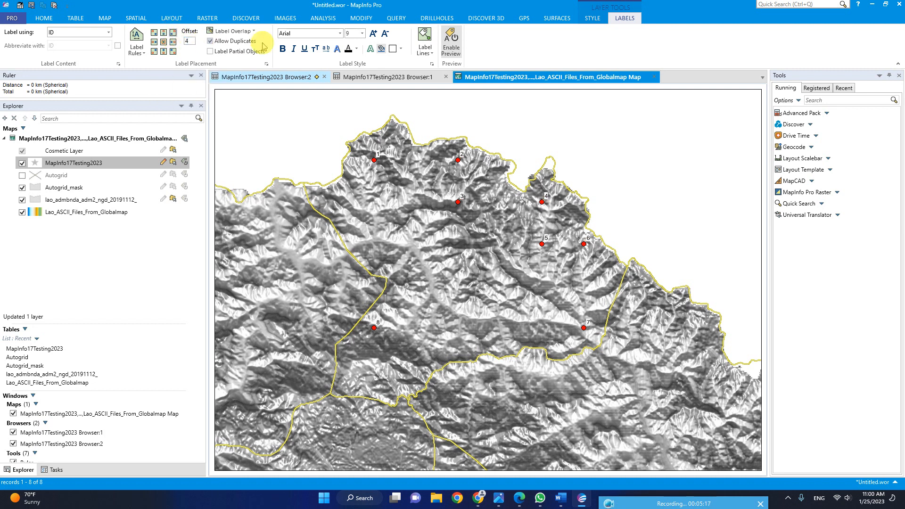
- Format the point labels in bold blue Times New Roman
left_click(341, 33)
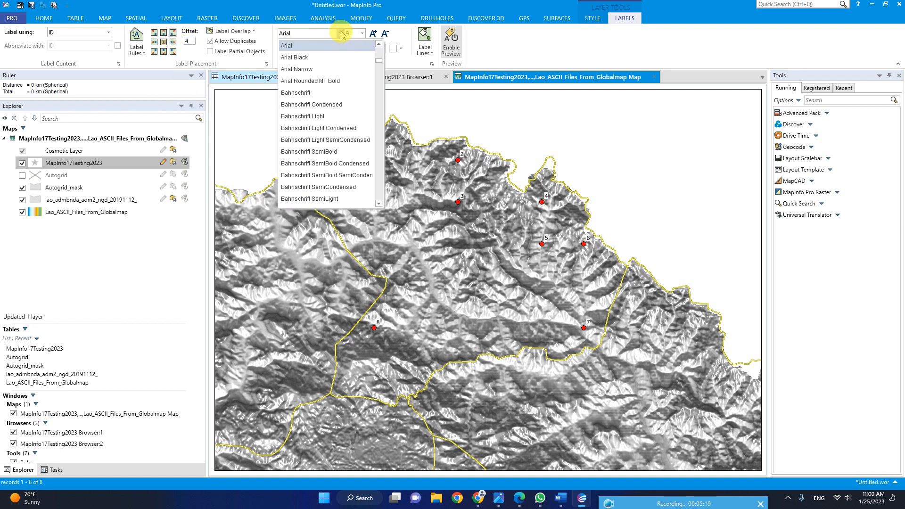
type("ti")
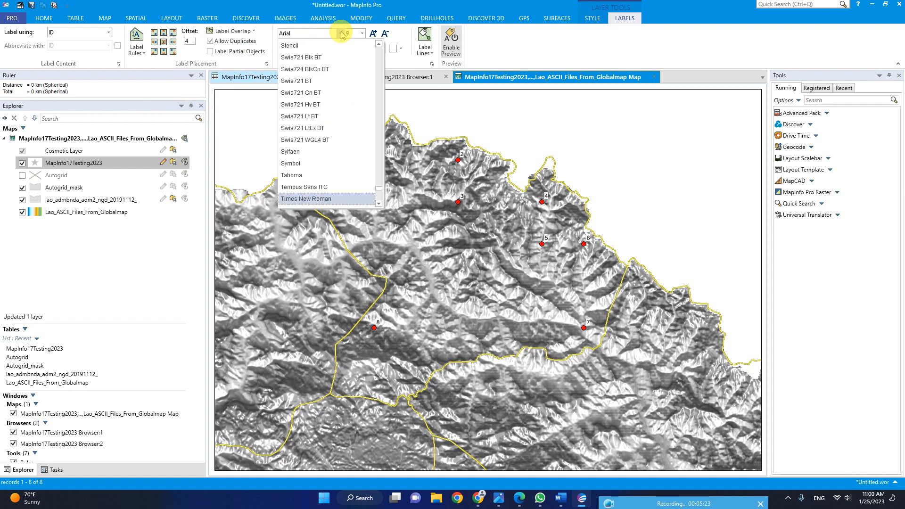
left_click(313, 199)
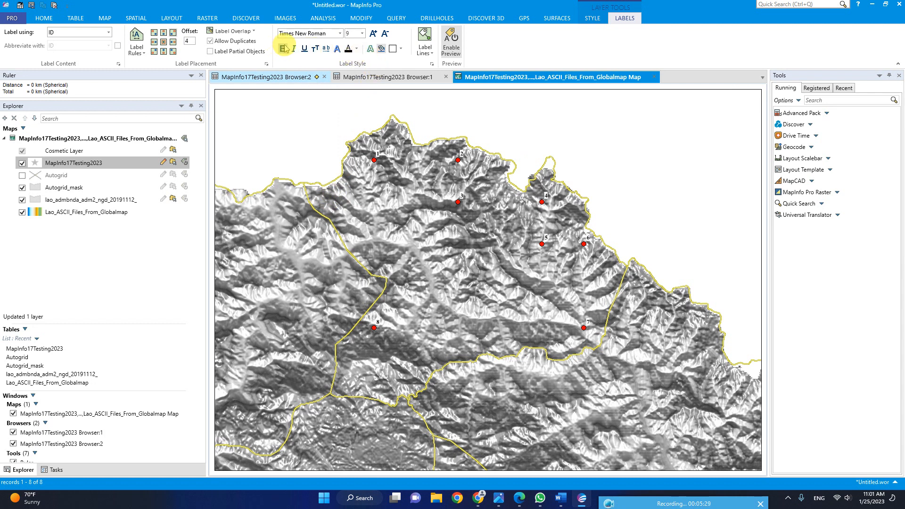
left_click(358, 50)
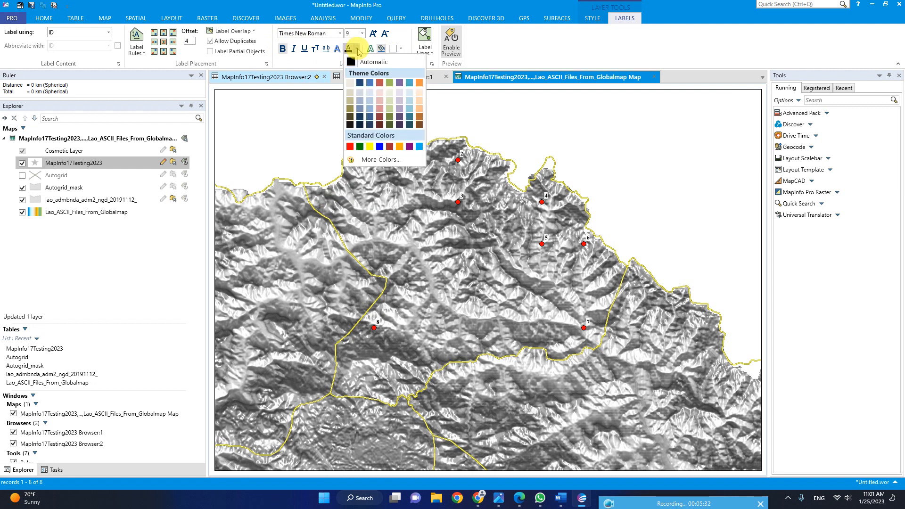
left_click(381, 149)
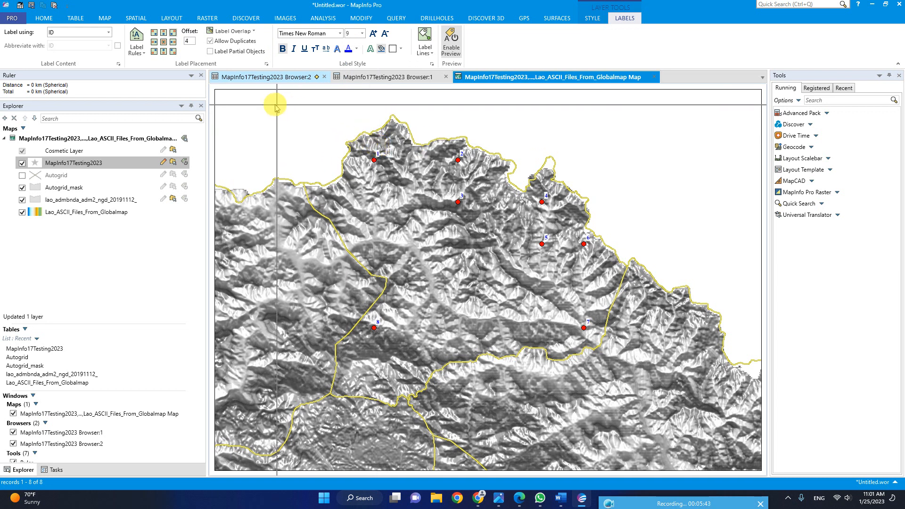
- Run Object Builder with the file format Column delimited x,y Polylines
left_click(437, 18)
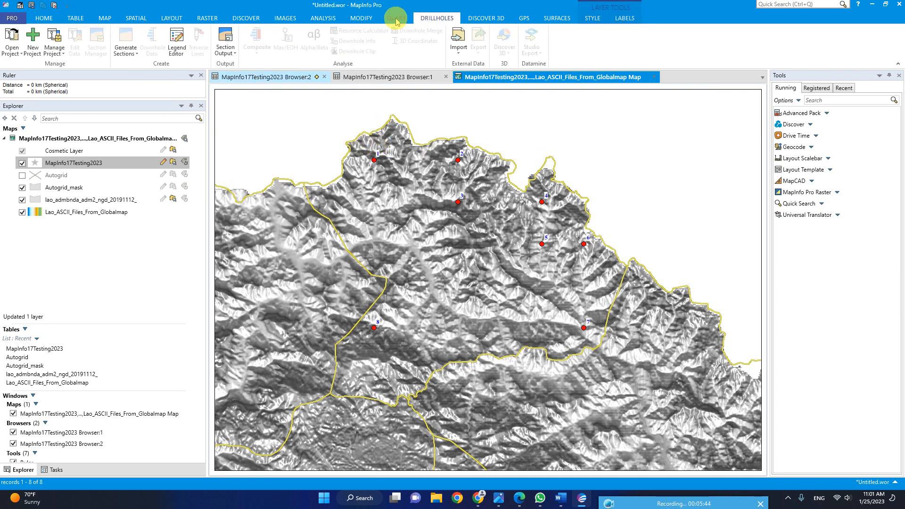
left_click(359, 19)
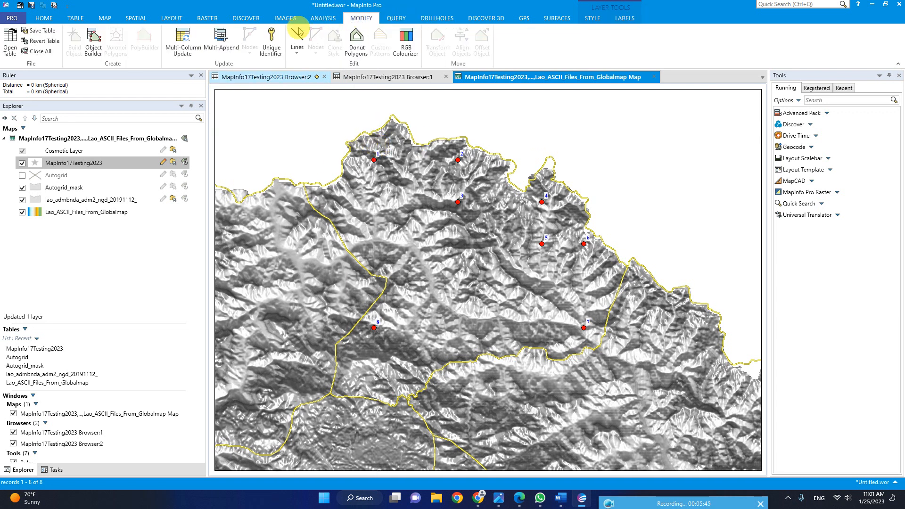
left_click(93, 43)
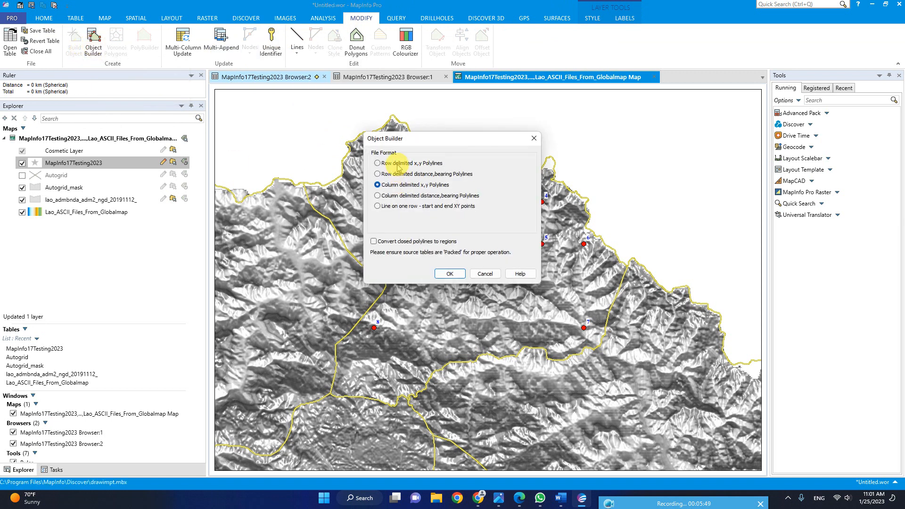
left_click(450, 274)
- Import polylines from MapInfo17Testing2023 with X as Easting and Y as Northing, checking the table's projection
left_click(403, 188)
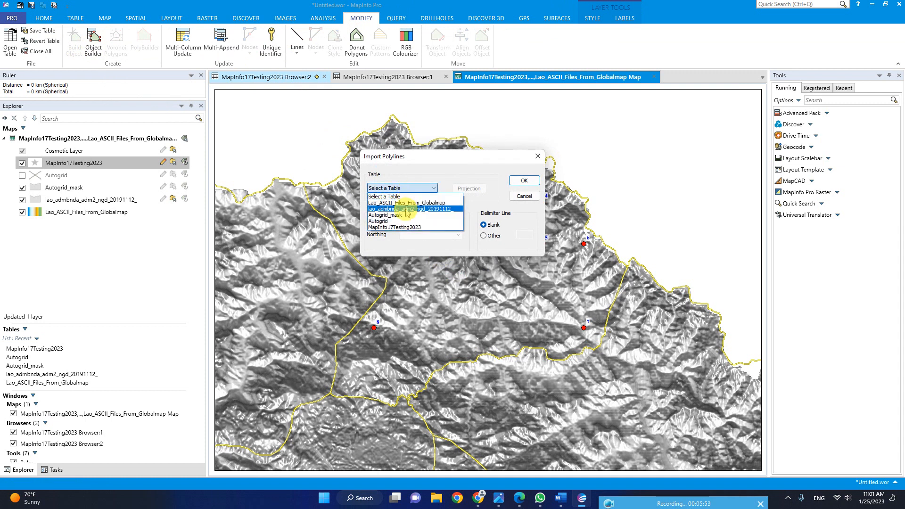
left_click(405, 227)
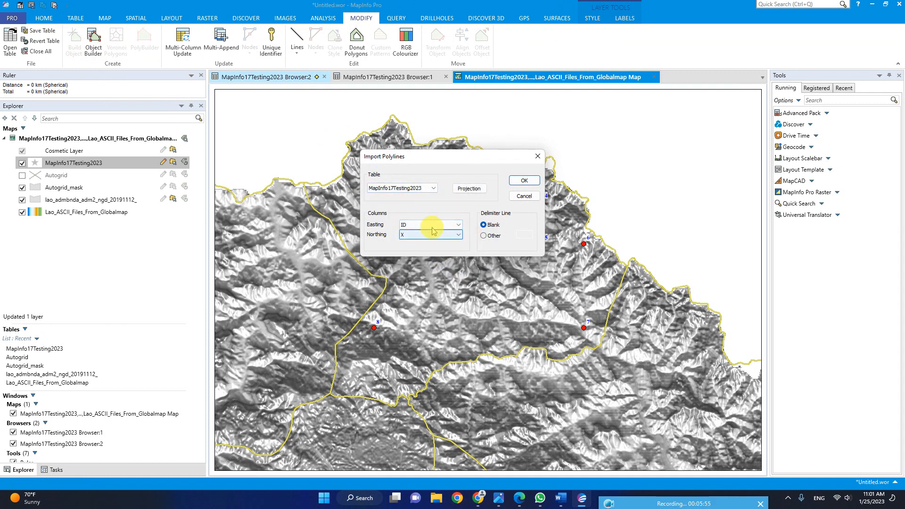
left_click(432, 225)
left_click(430, 239)
left_click(428, 234)
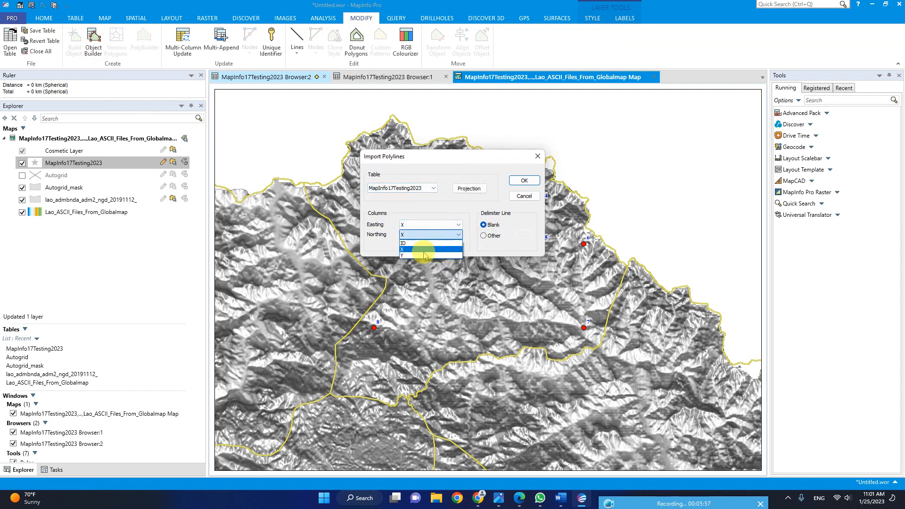
left_click(425, 256)
left_click(469, 189)
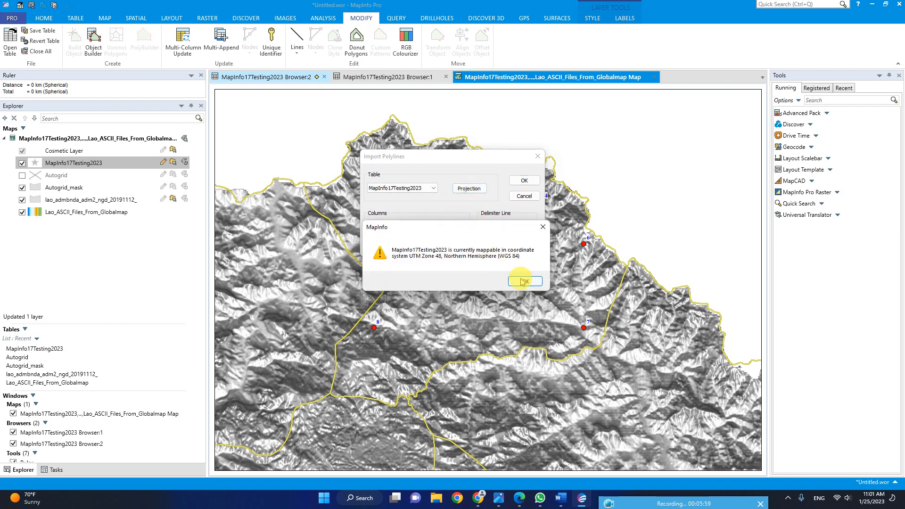
left_click(521, 281)
left_click(522, 183)
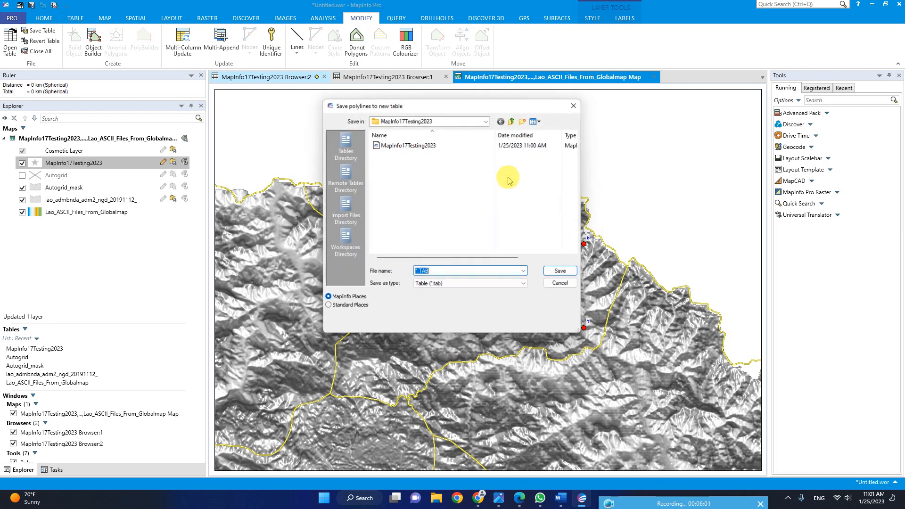
- Save the polylines to a new table named MapInfo17Testing2023_ in the MapInfo17Testing2023 folder
left_click(426, 145)
left_click(491, 273)
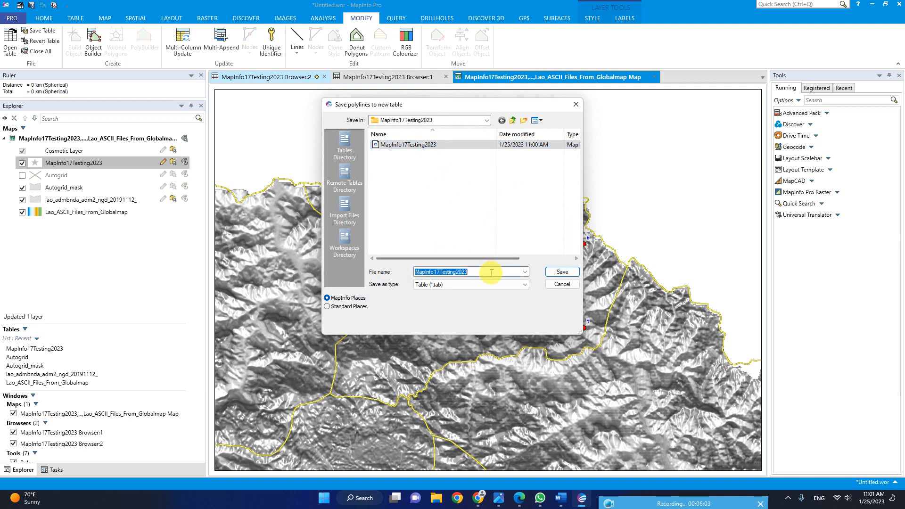
left_click(498, 273)
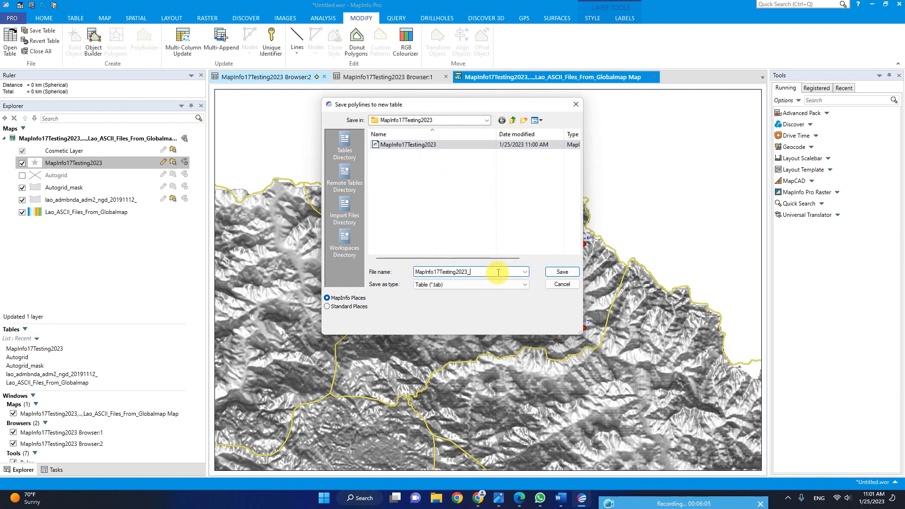
left_click(562, 272)
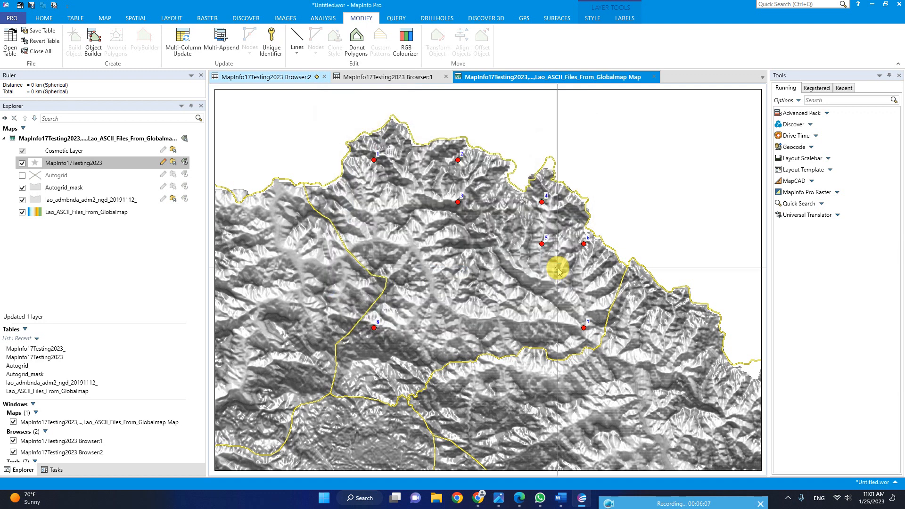
- Open the MapInfo17Testing2023_ table so its polyline is added to the map
left_click(69, 19)
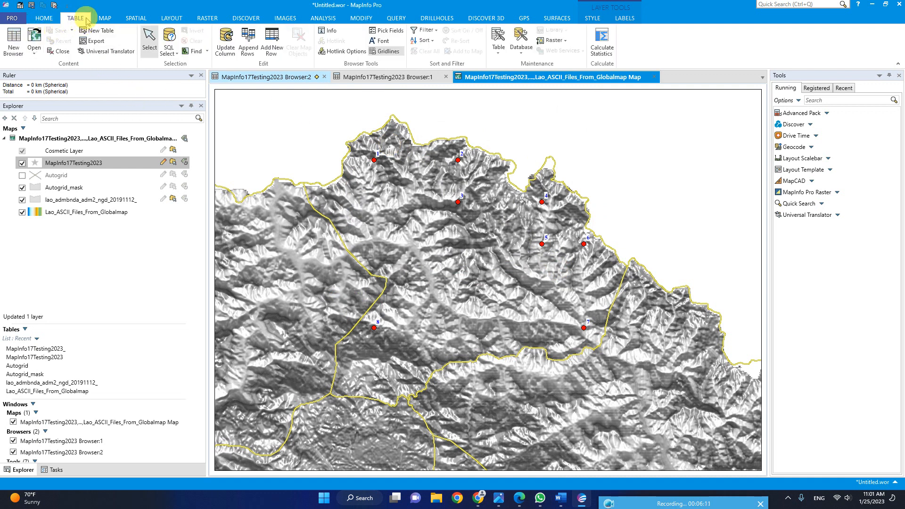
left_click(105, 18)
left_click(44, 18)
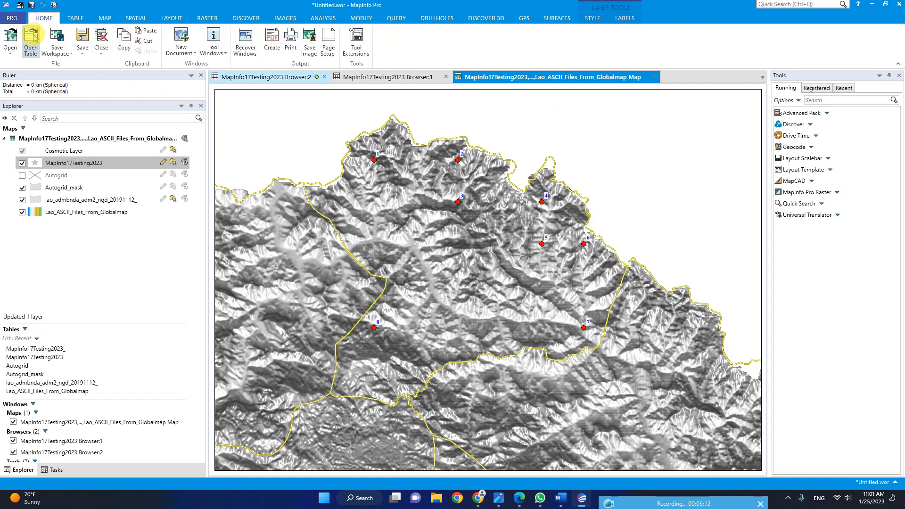
left_click(32, 40)
left_click(421, 154)
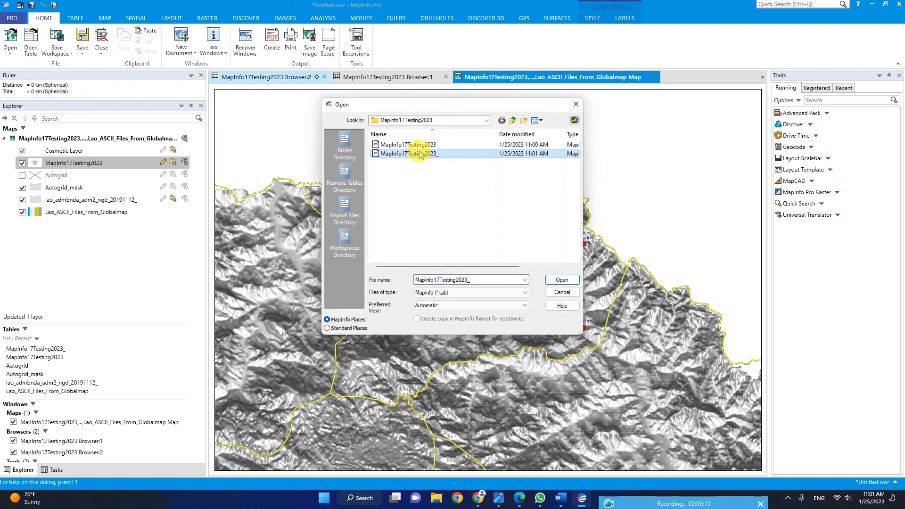
double_click(421, 154)
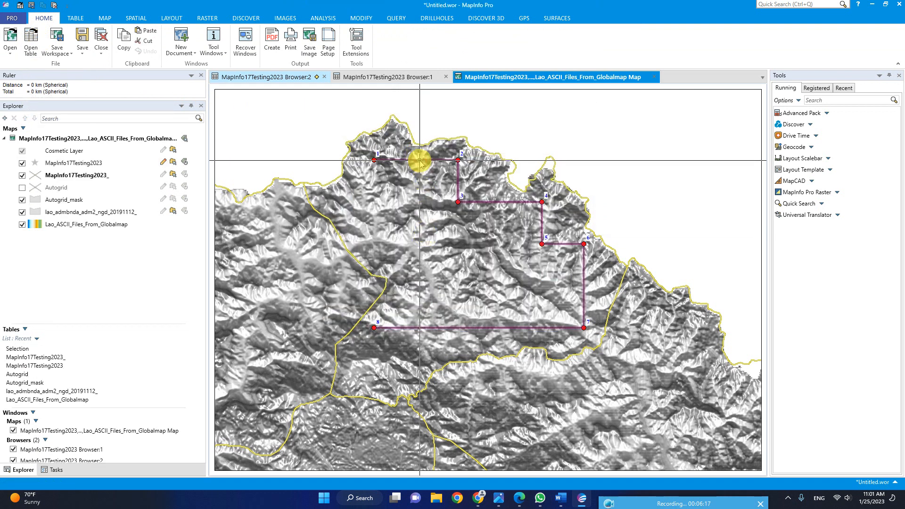
- Make the MapInfo17Testing2023_ layer editable and inspect the imported polyline's object properties
left_click(164, 176)
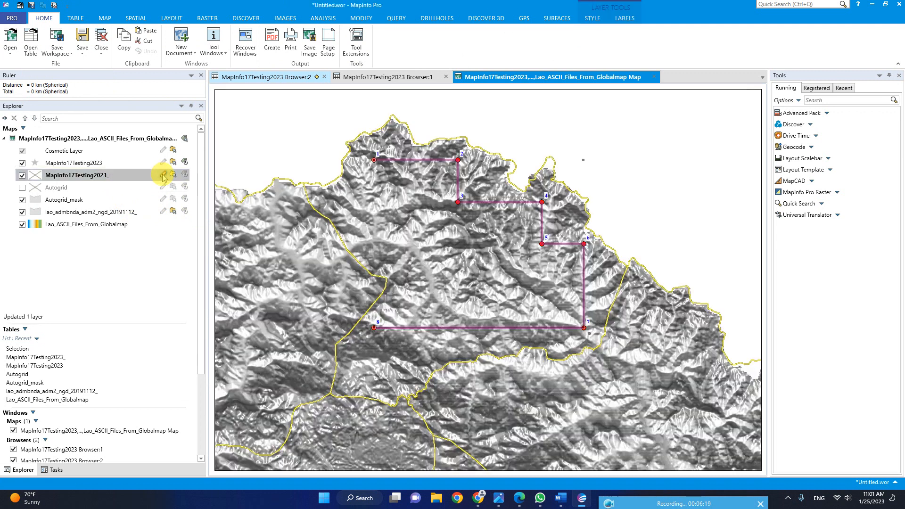
left_click(137, 18)
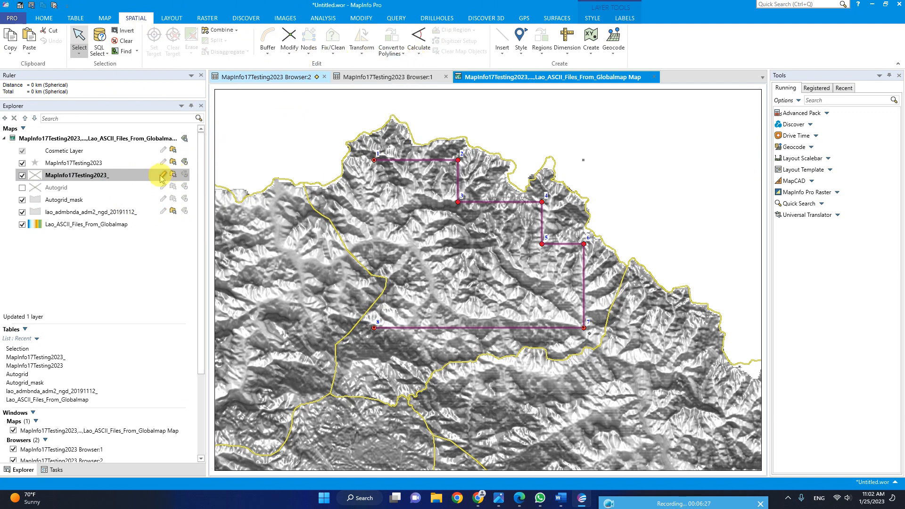
left_click(132, 177)
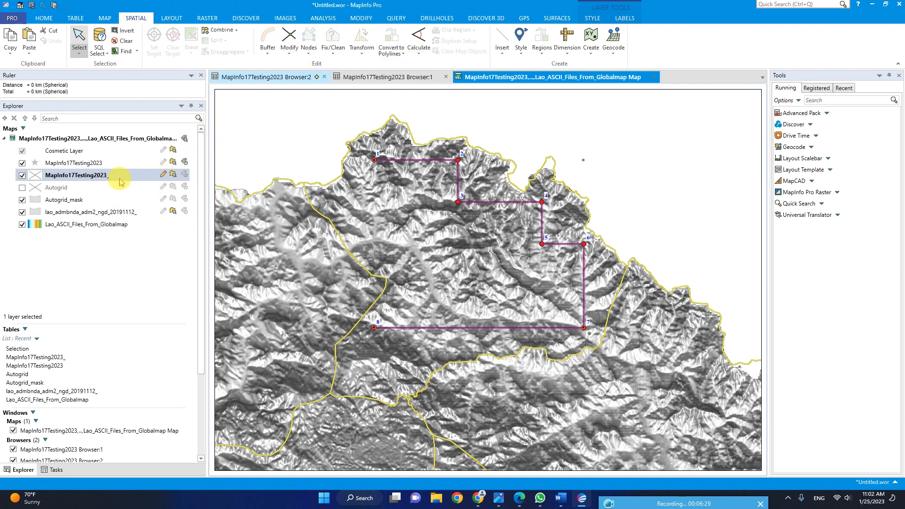
left_click(544, 56)
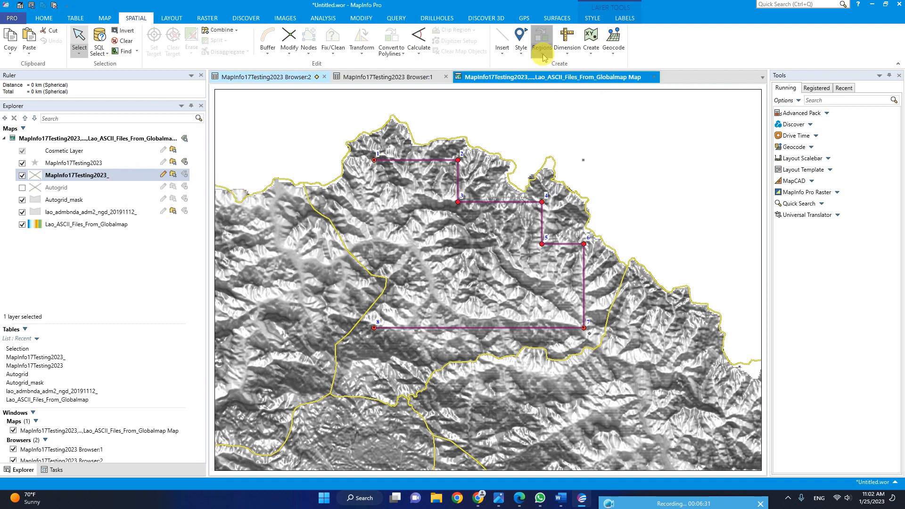
left_click(405, 161)
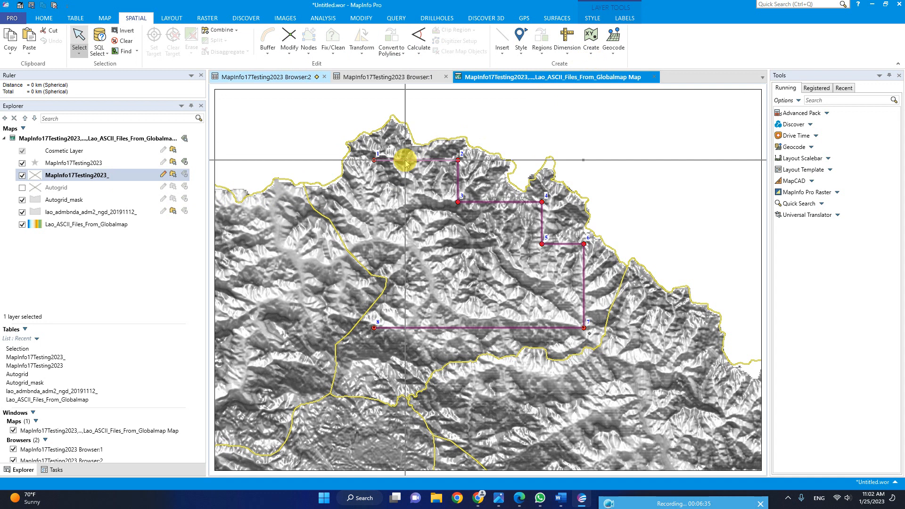
left_click(405, 161)
double_click(406, 161)
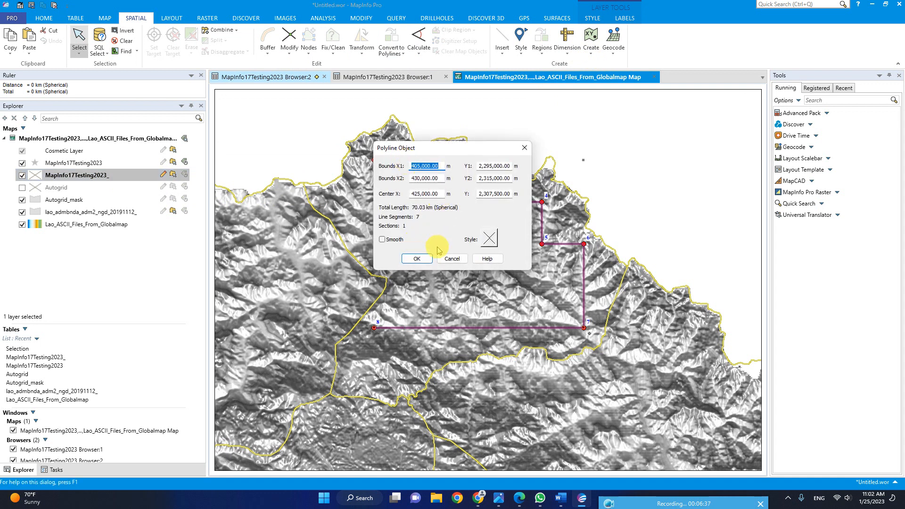
left_click(416, 258)
- Restyle the polyline as a dark blue line 3 pixels wide and return to the map with nothing selected
double_click(431, 162)
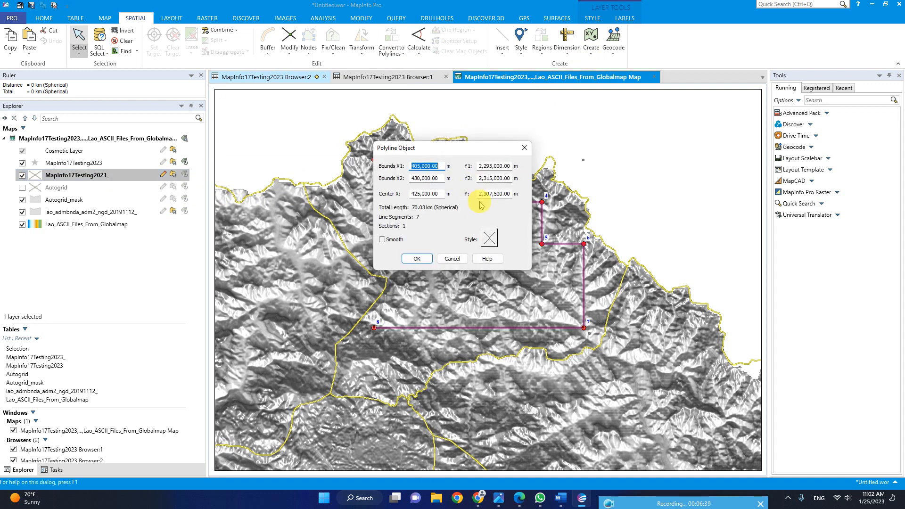
left_click(490, 239)
left_click(422, 216)
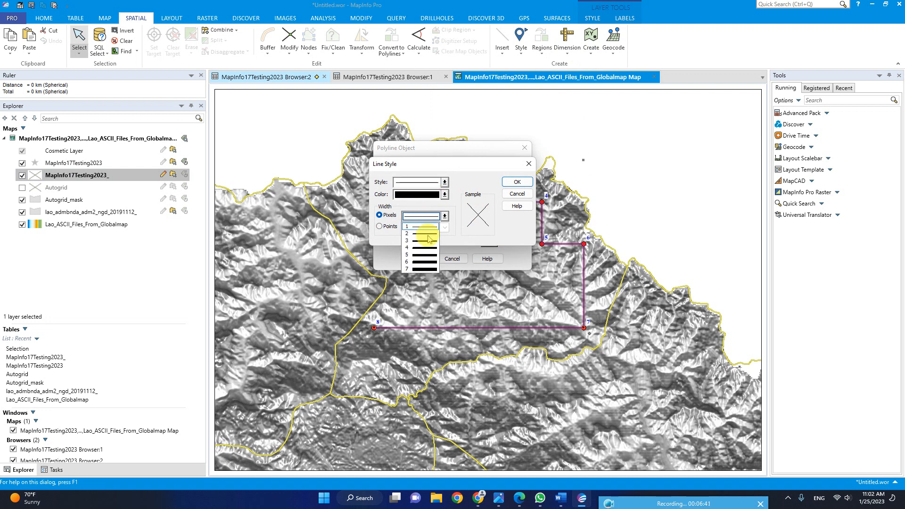
left_click(428, 241)
left_click(427, 194)
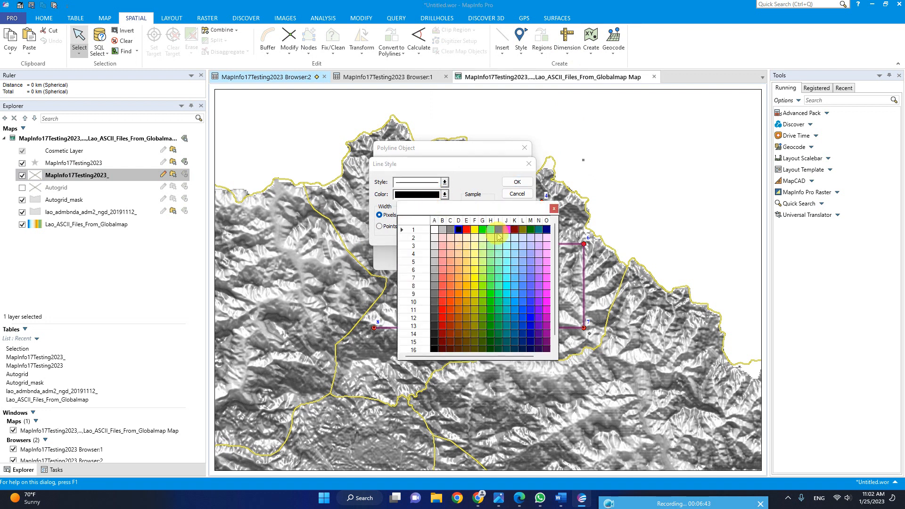
left_click(546, 230)
left_click(517, 182)
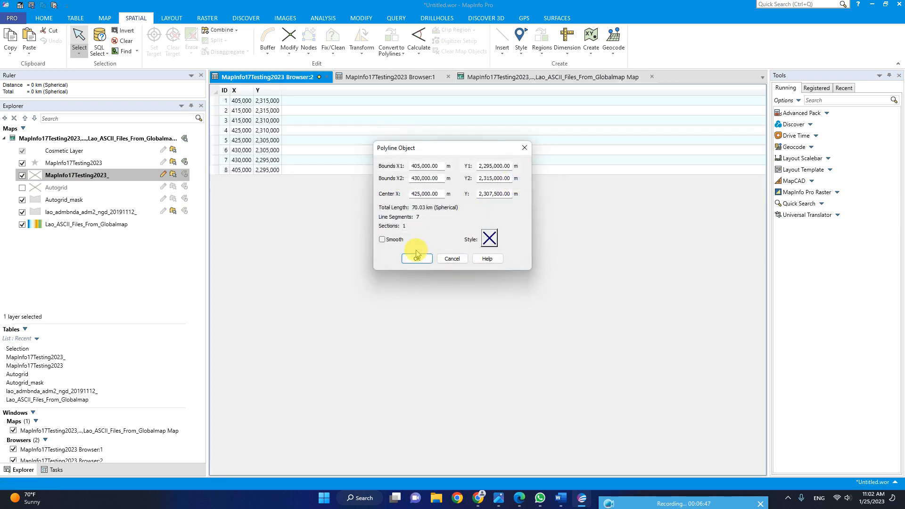
left_click(415, 259)
left_click(520, 77)
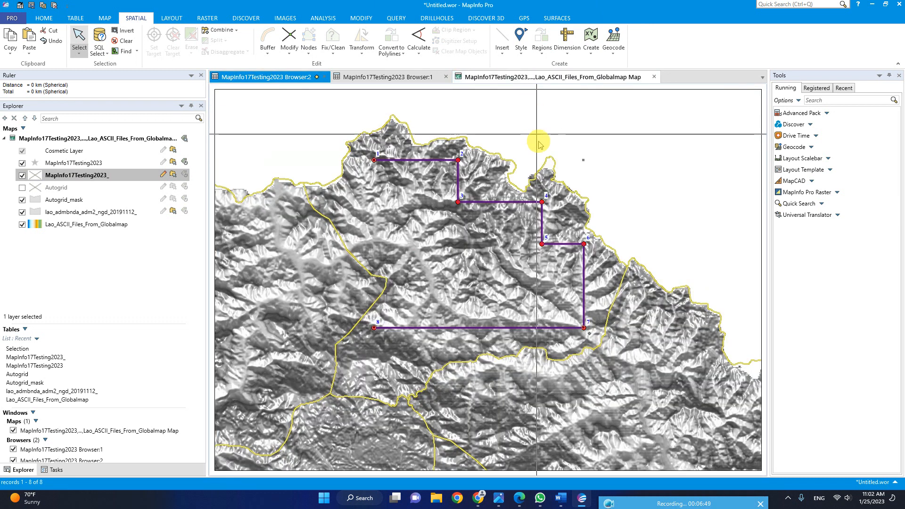
left_click(616, 135)
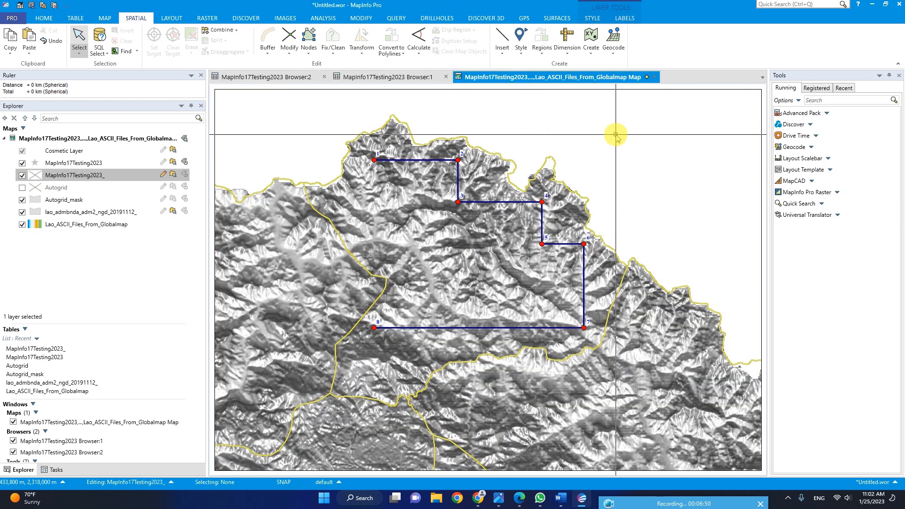
- Draw a straight line about 20 km long from point 1 to point 8 to close the outline
left_click(437, 160)
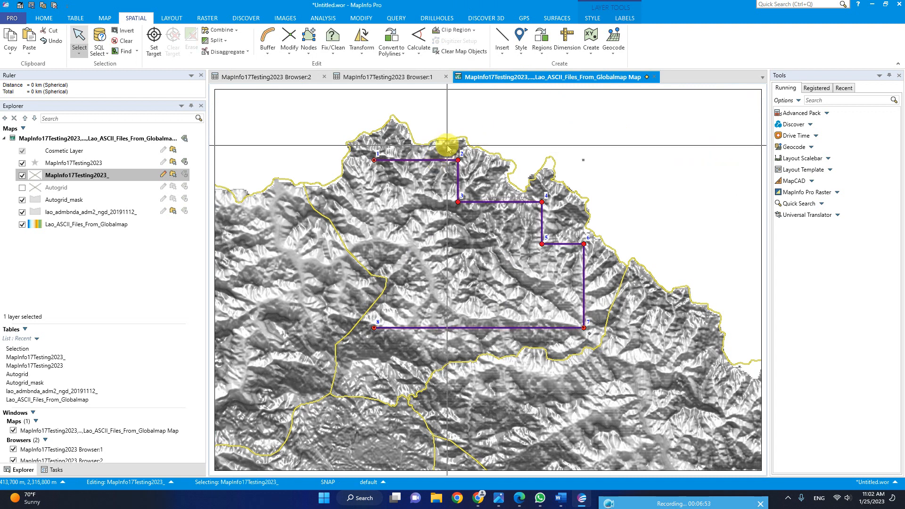
left_click(79, 18)
left_click(101, 20)
left_click(194, 44)
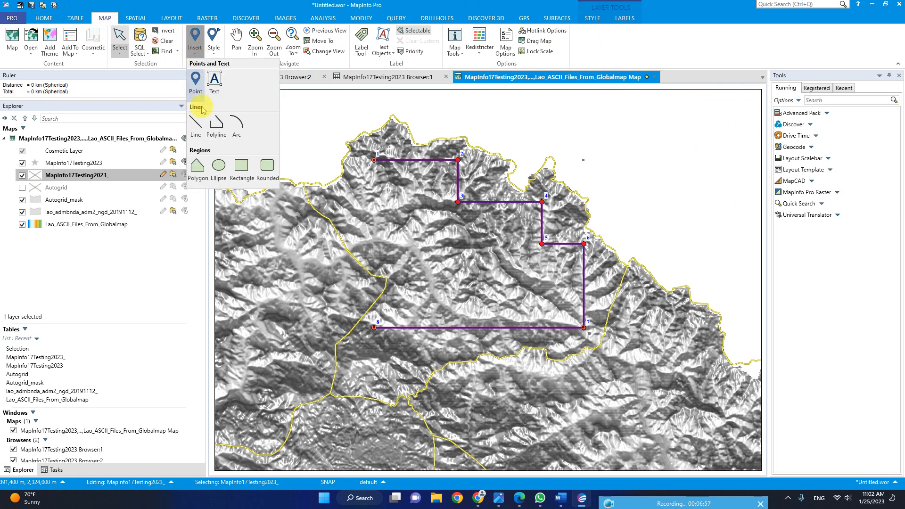
left_click(202, 126)
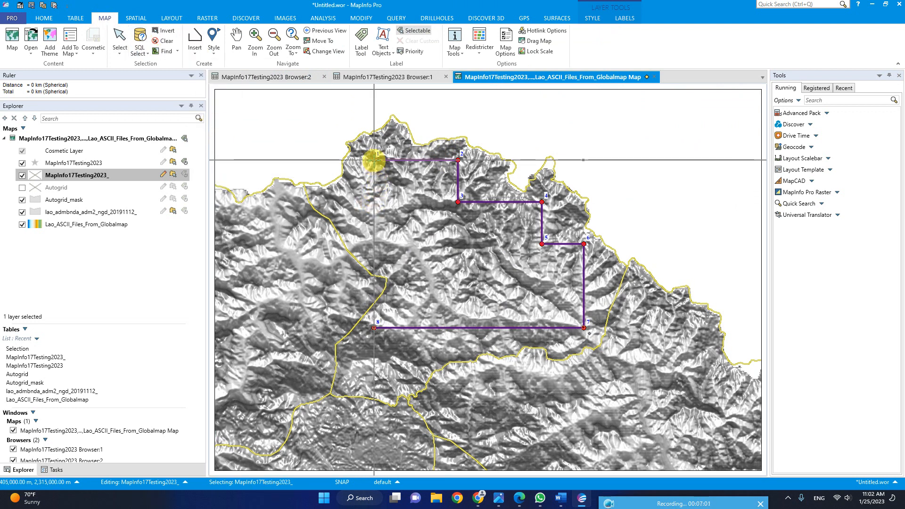
left_click_drag(374, 160, 374, 328)
left_click(120, 35)
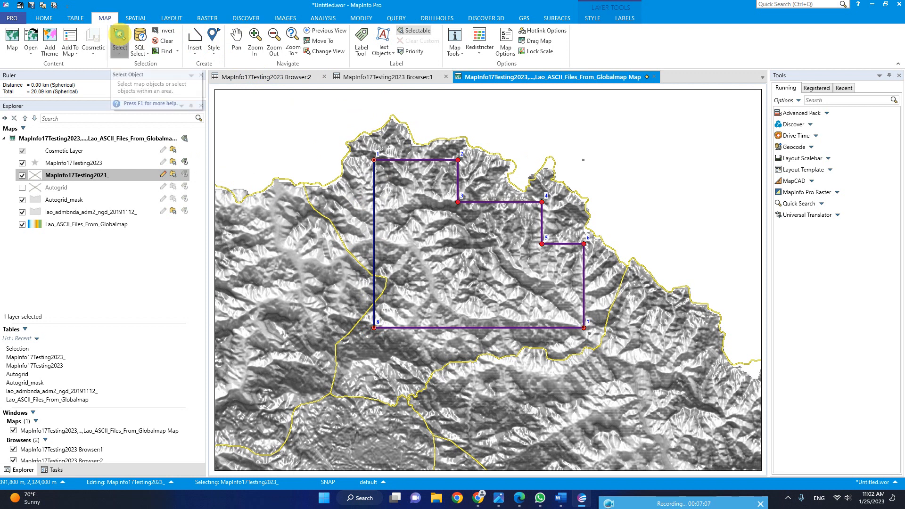
- Convert the polyline through the eight points into a region and inspect its total area and perimeter
left_click(393, 161)
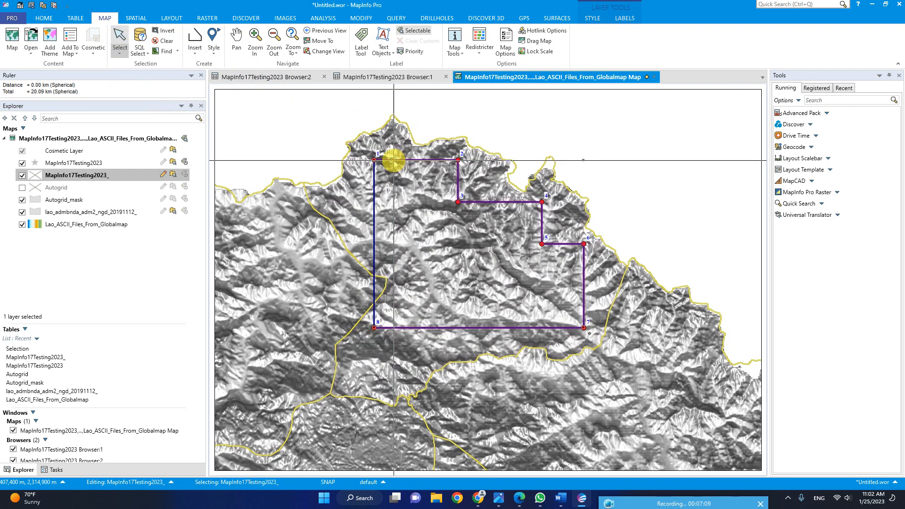
left_click(134, 20)
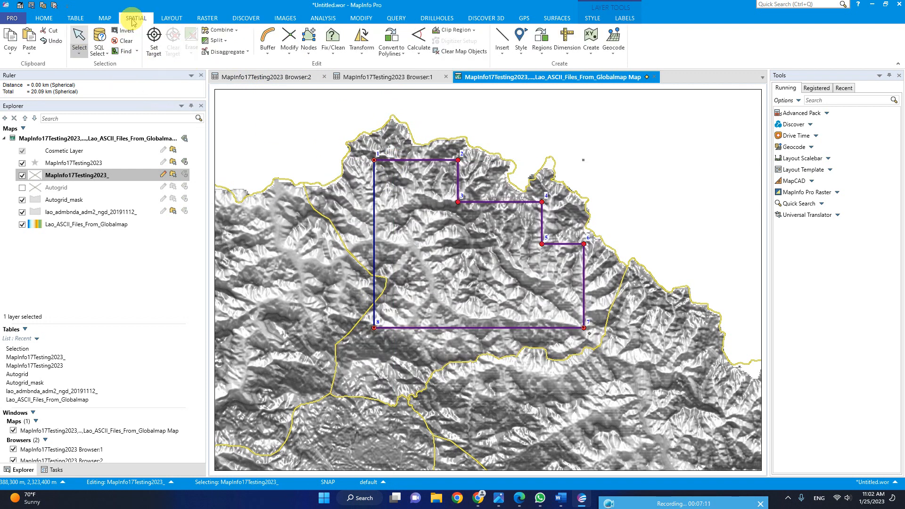
left_click(542, 48)
left_click(554, 73)
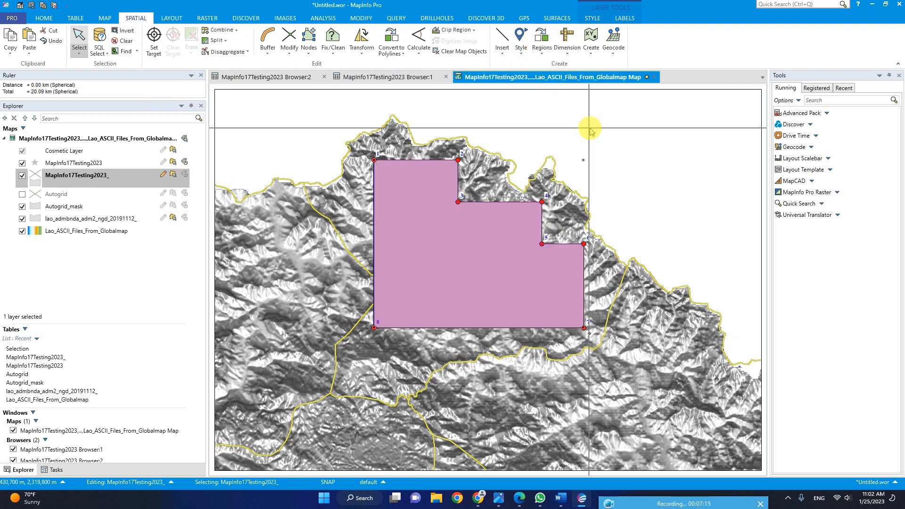
double_click(429, 189)
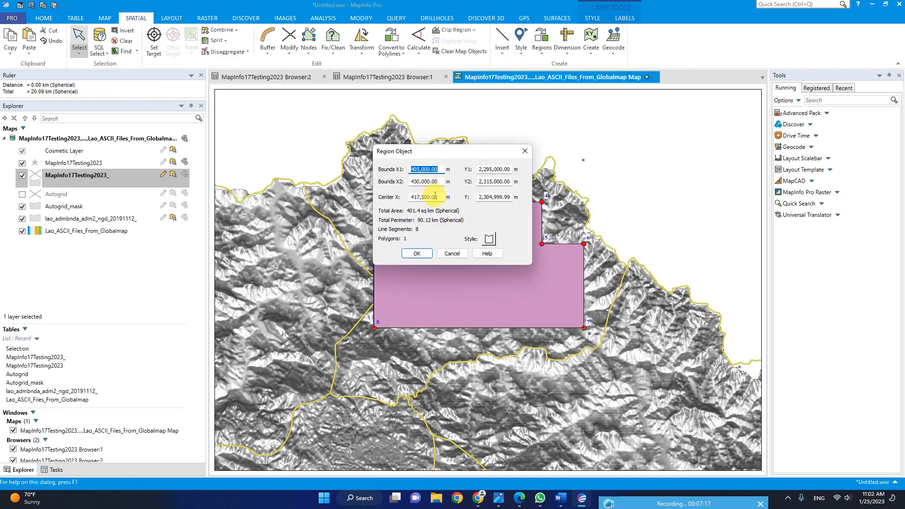
left_click(430, 254)
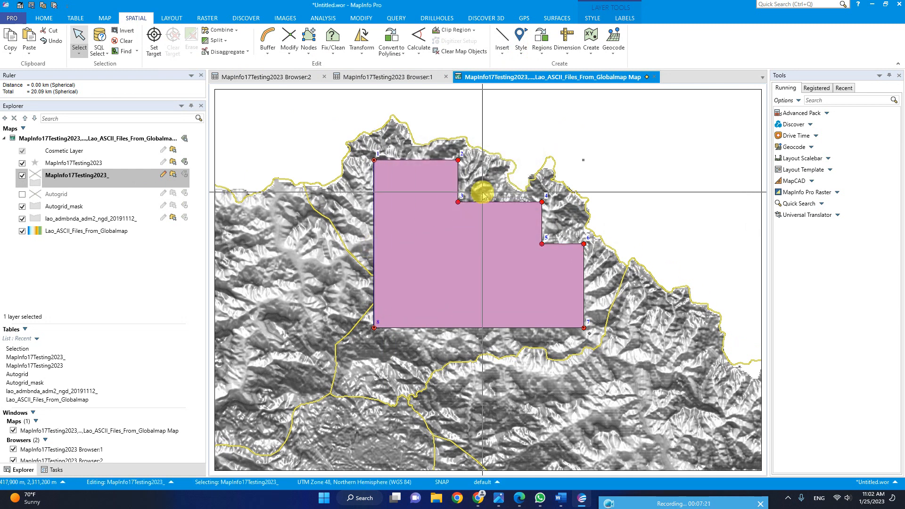
- Delete the region and restore it, and delete the separate line between points 1 and 8
key("Delete")
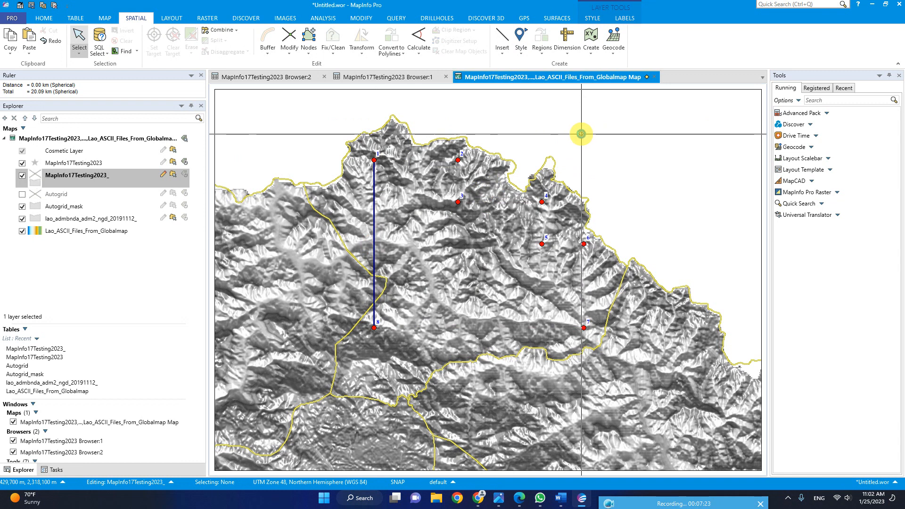
key("ctrl+z")
left_click(375, 200)
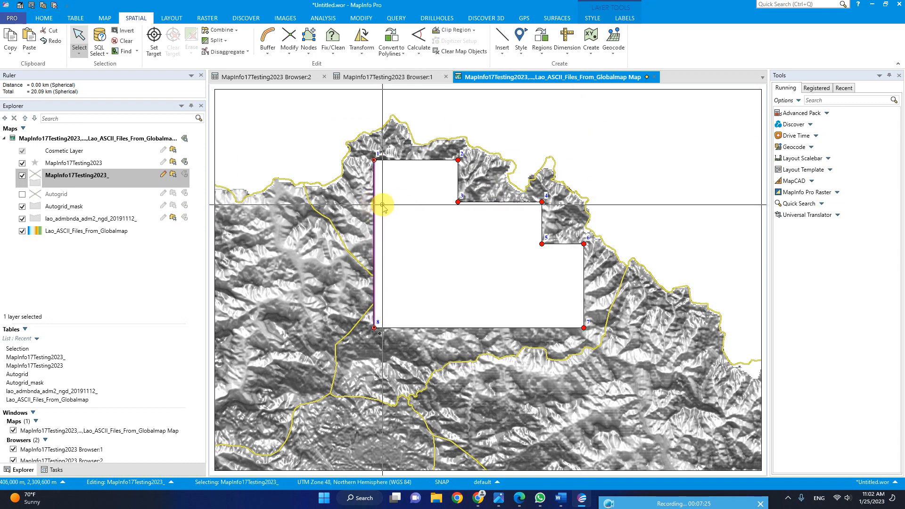
key("Delete")
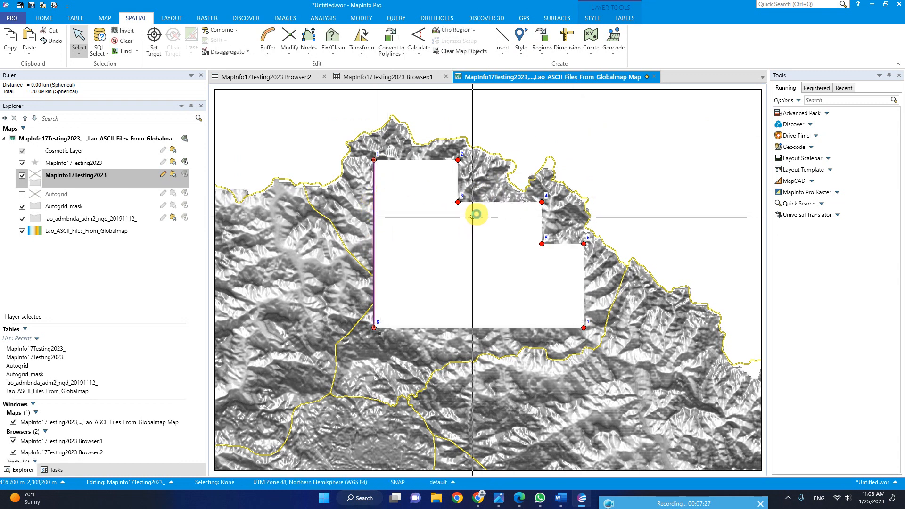
- Fill the region with a bold black diagonal crosshatch pattern on a pale red background
left_click(396, 197)
double_click(396, 199)
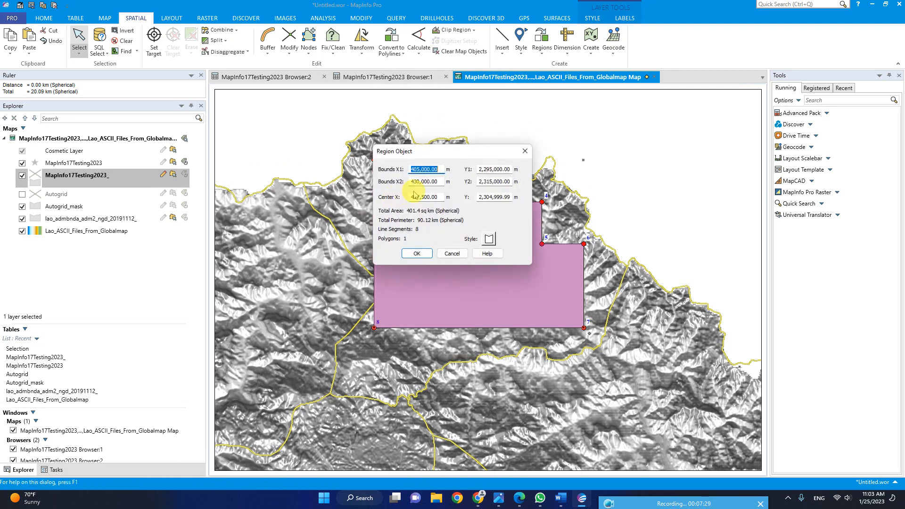
left_click(487, 238)
left_click(480, 175)
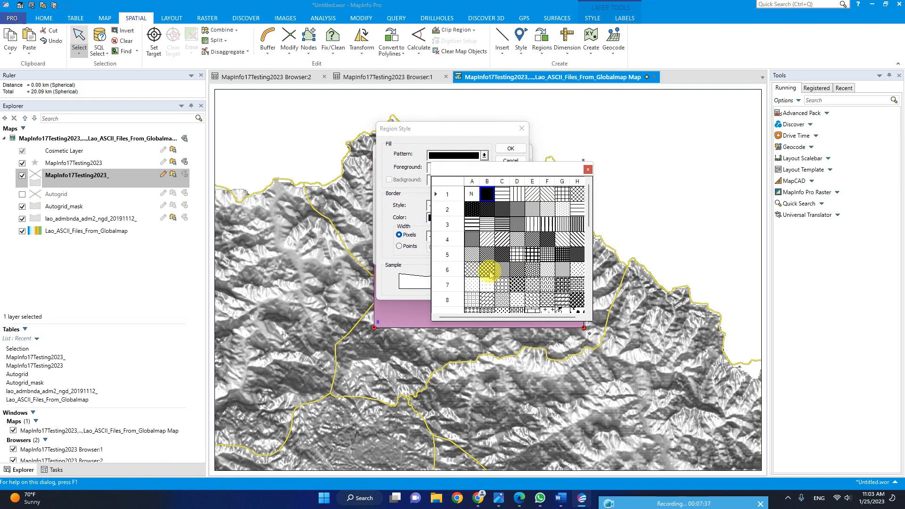
left_click(472, 271)
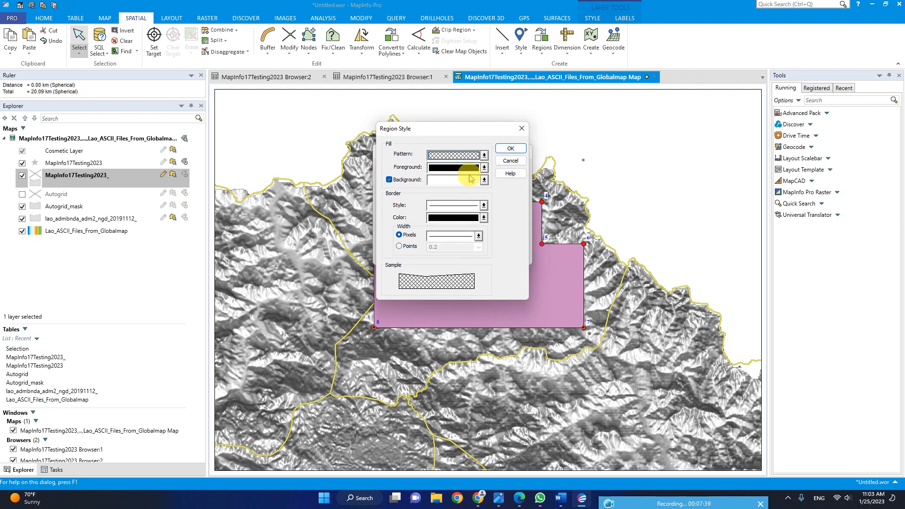
left_click(462, 157)
left_click(498, 252)
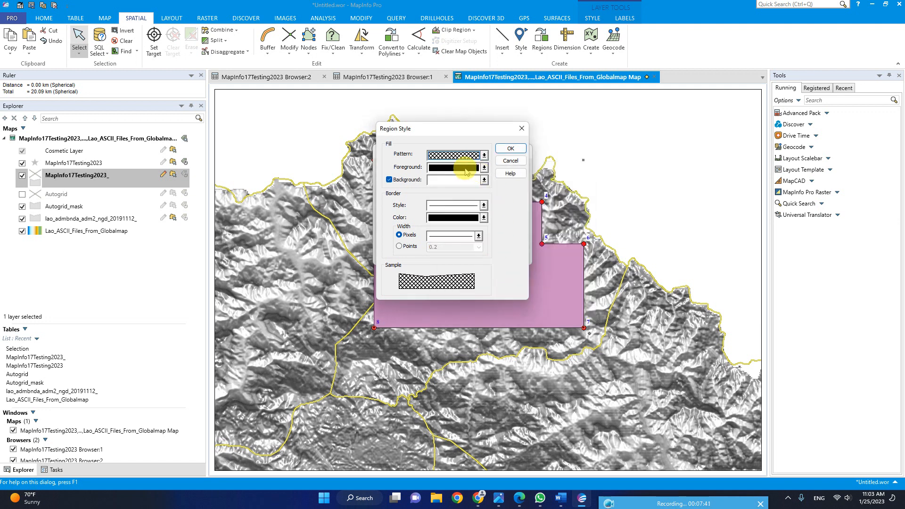
left_click(453, 184)
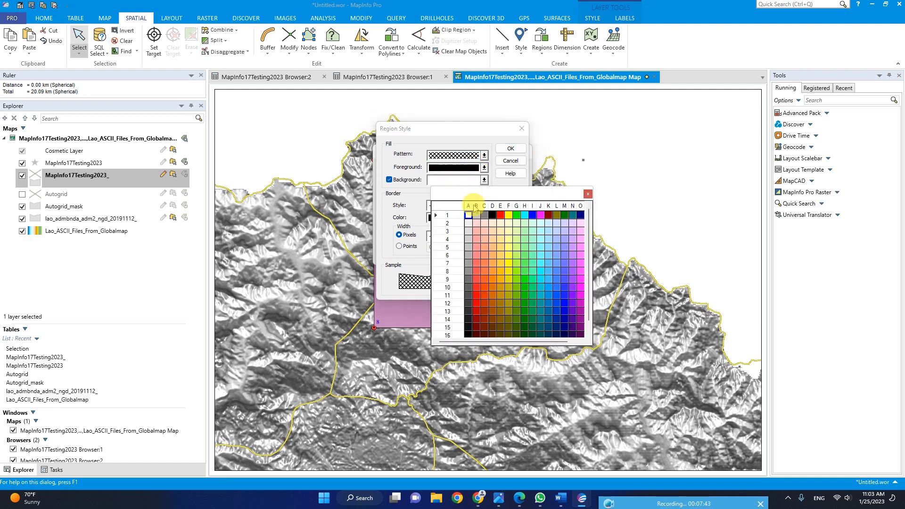
left_click(477, 224)
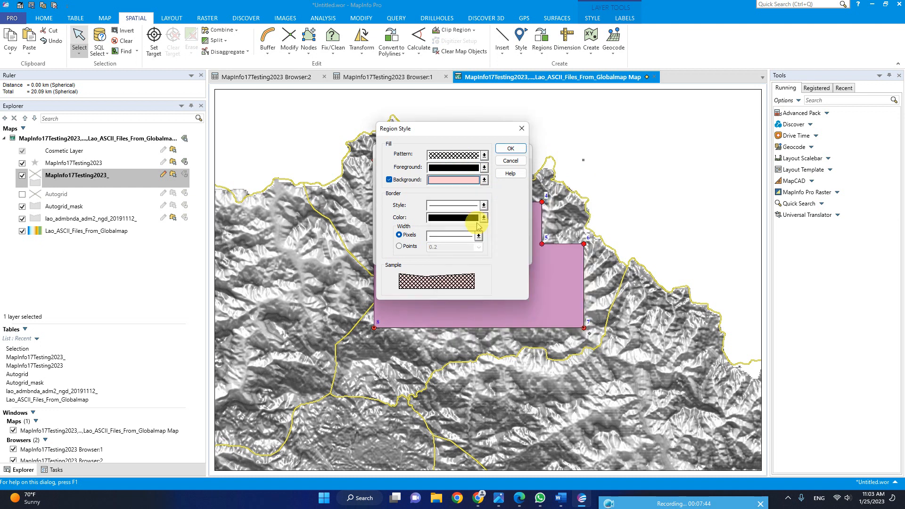
left_click(512, 149)
left_click(415, 250)
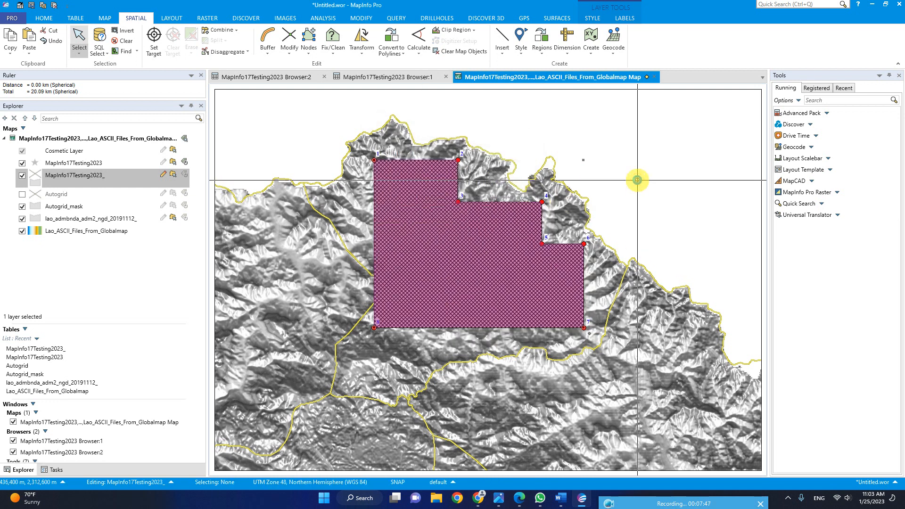
- Set the background color of the region's crosshatch fill to light pink
double_click(478, 250)
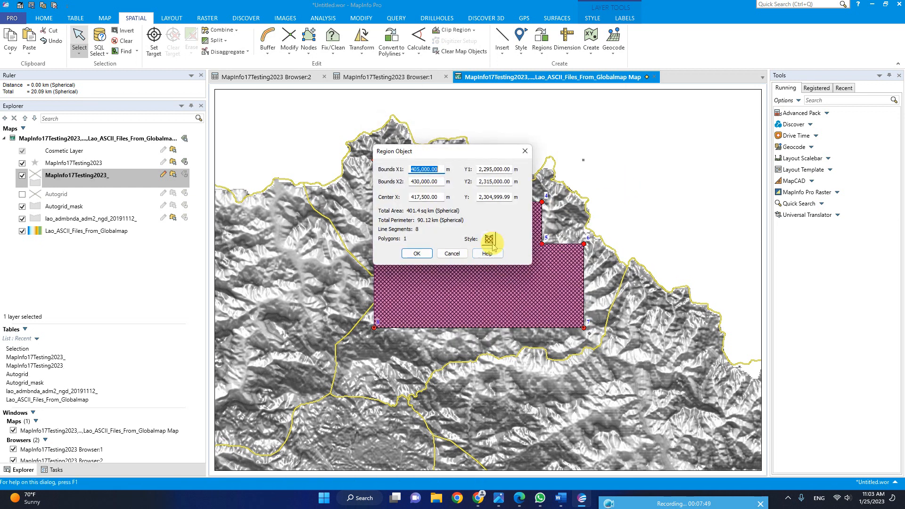
left_click(490, 239)
left_click(456, 180)
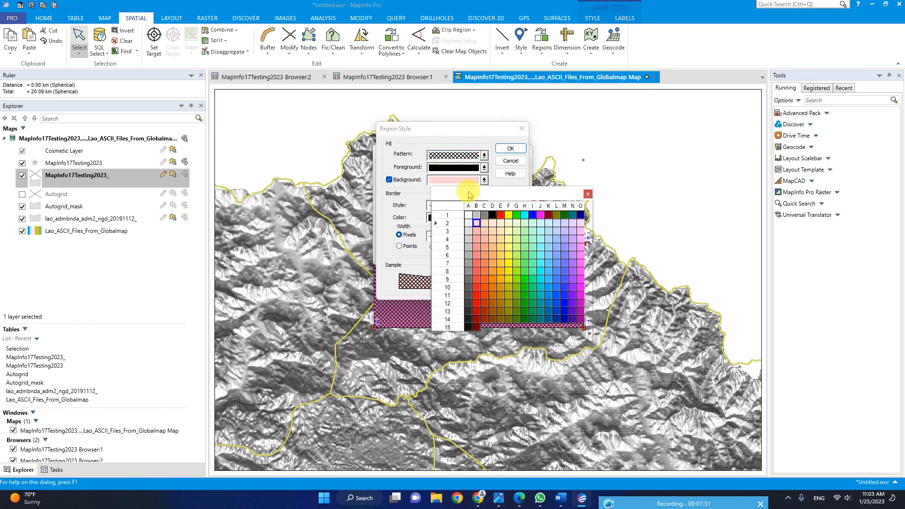
left_click_drag(477, 341, 542, 338)
left_click(580, 224)
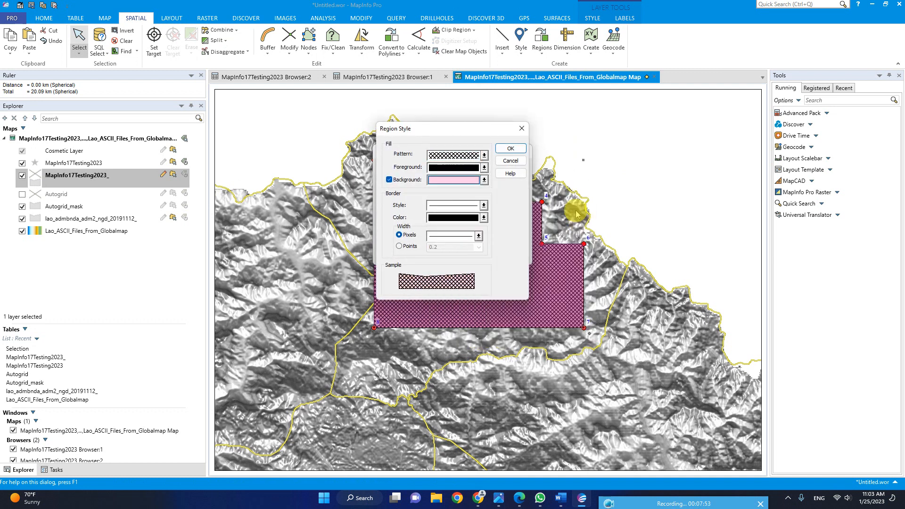
left_click(510, 149)
left_click(418, 253)
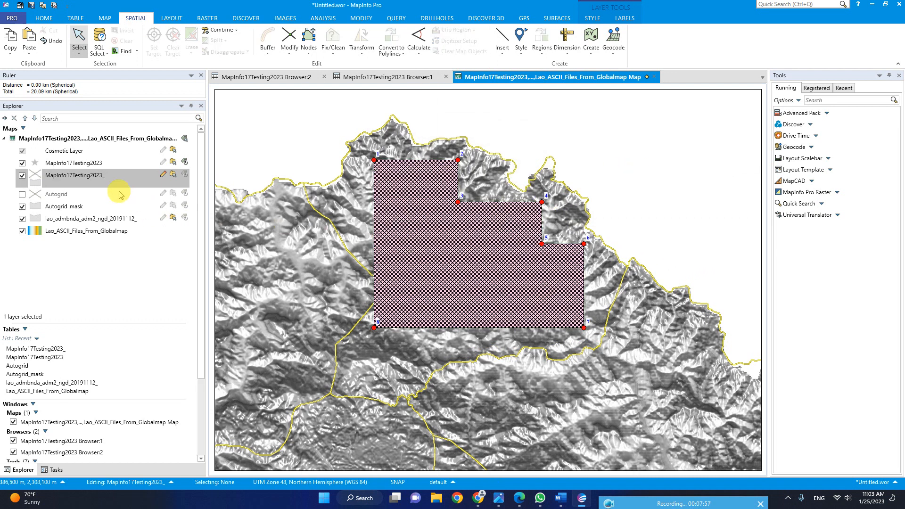
- Set the translucency of the MapInfo17Testing2023_ layer to 42% and inspect the region's total area and perimeter
double_click(91, 176)
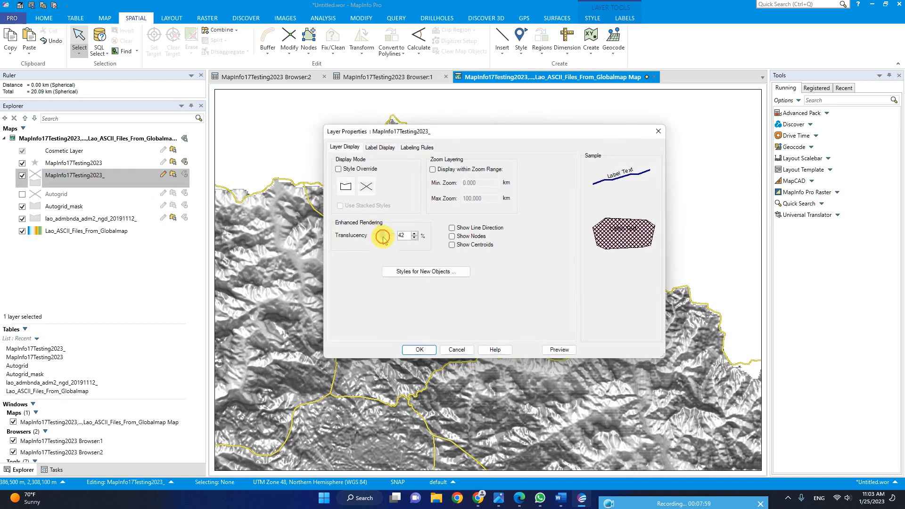
left_click(418, 347)
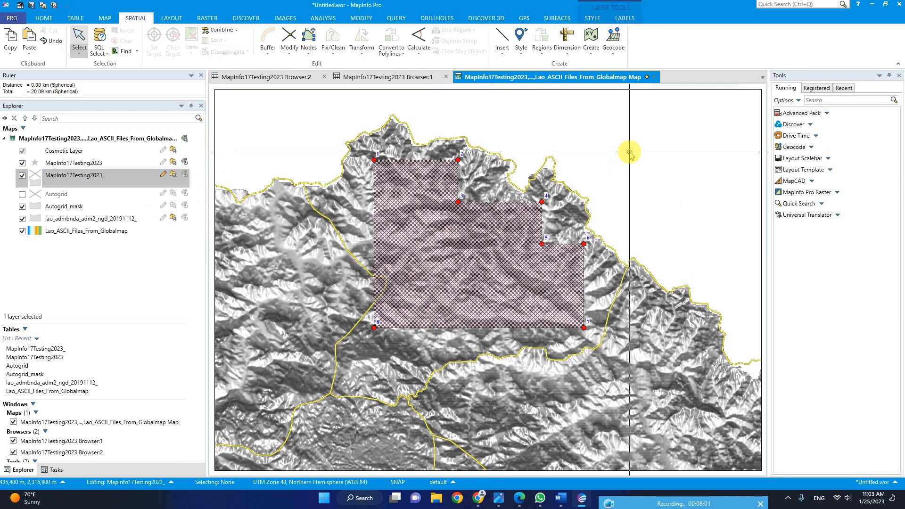
double_click(440, 247)
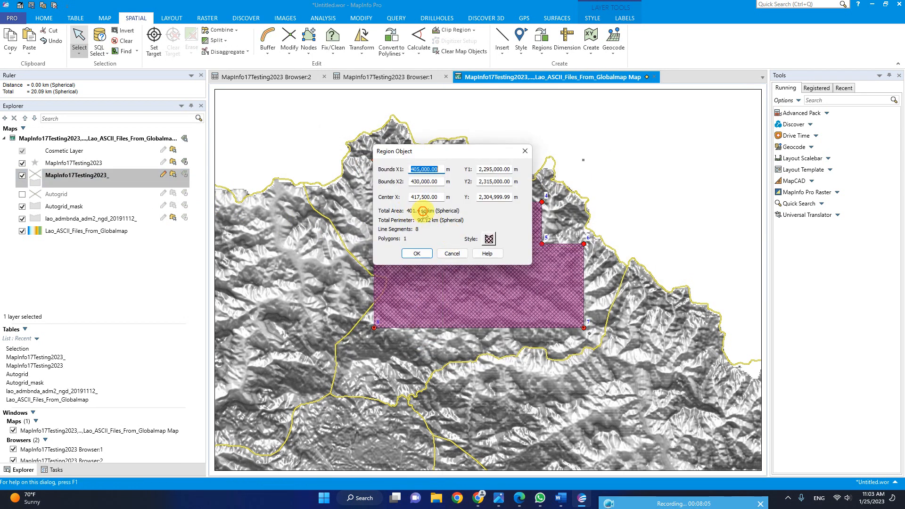
left_click(418, 255)
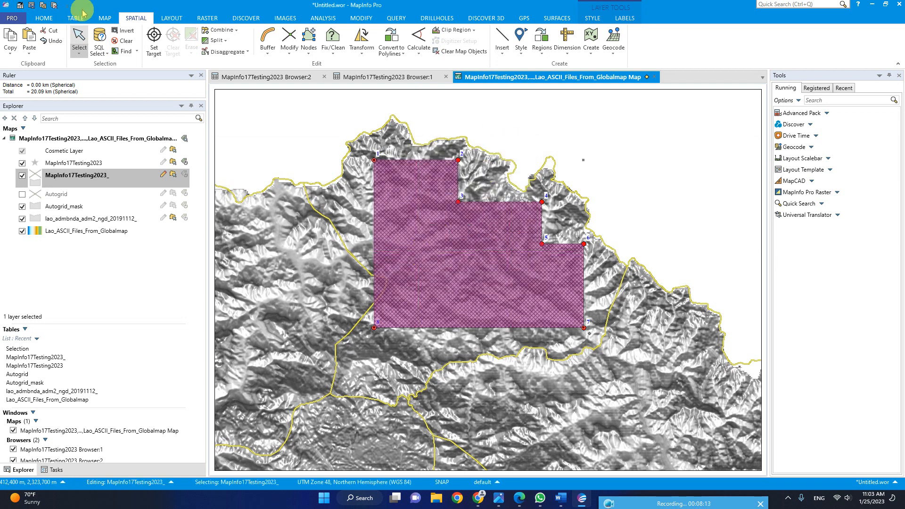
- Set the map's area units to hectares
left_click(106, 20)
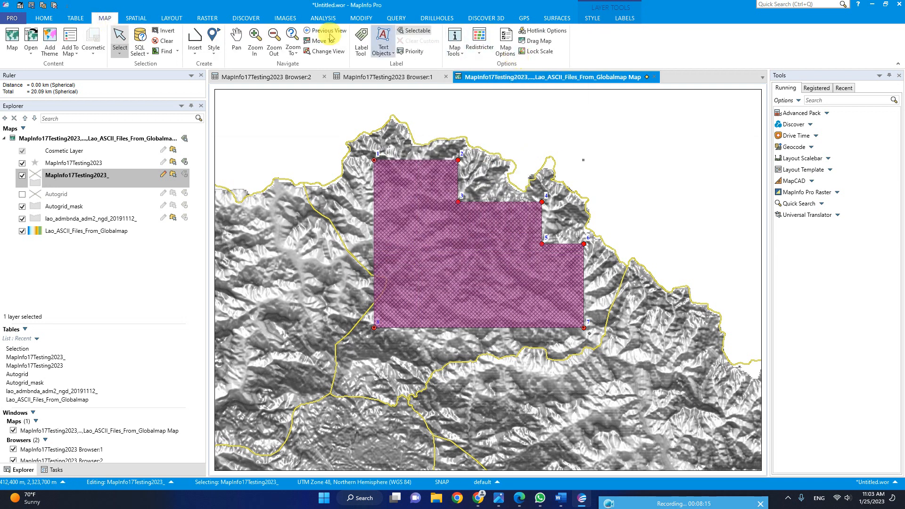
left_click(76, 19)
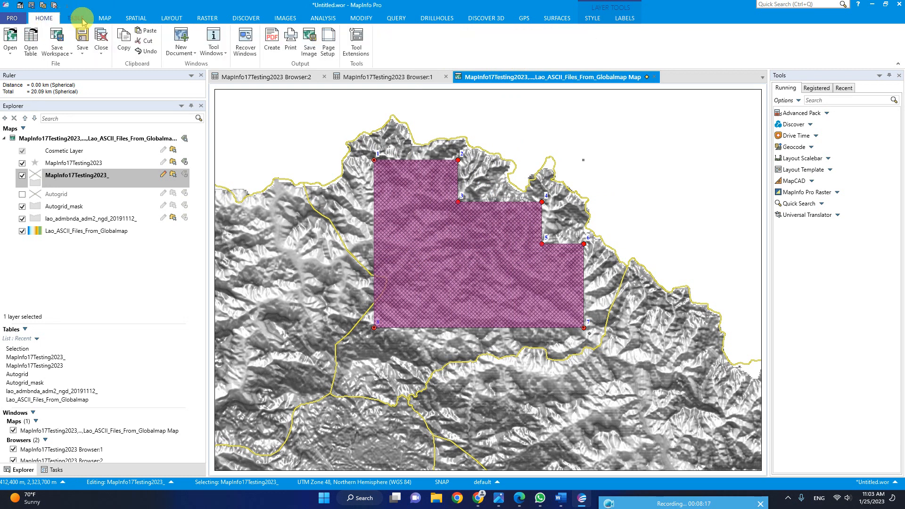
left_click(101, 21)
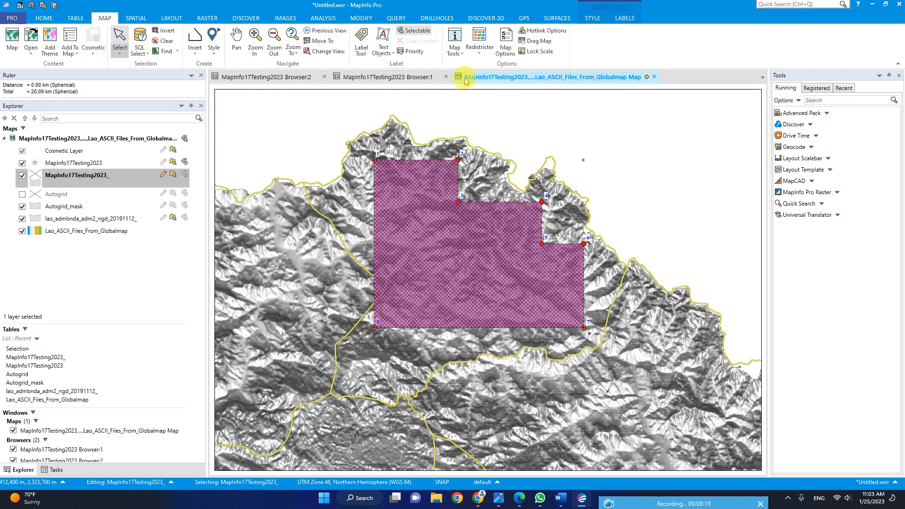
left_click(461, 54)
left_click(462, 55)
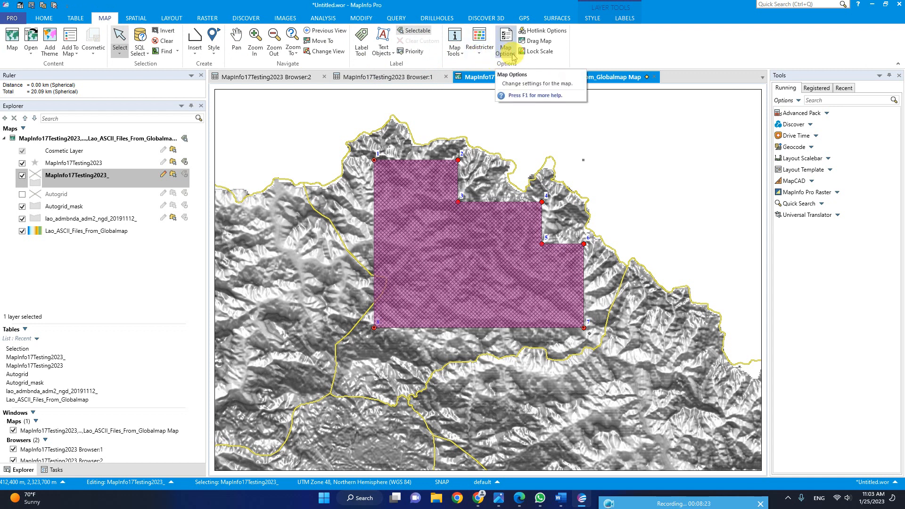
left_click(507, 55)
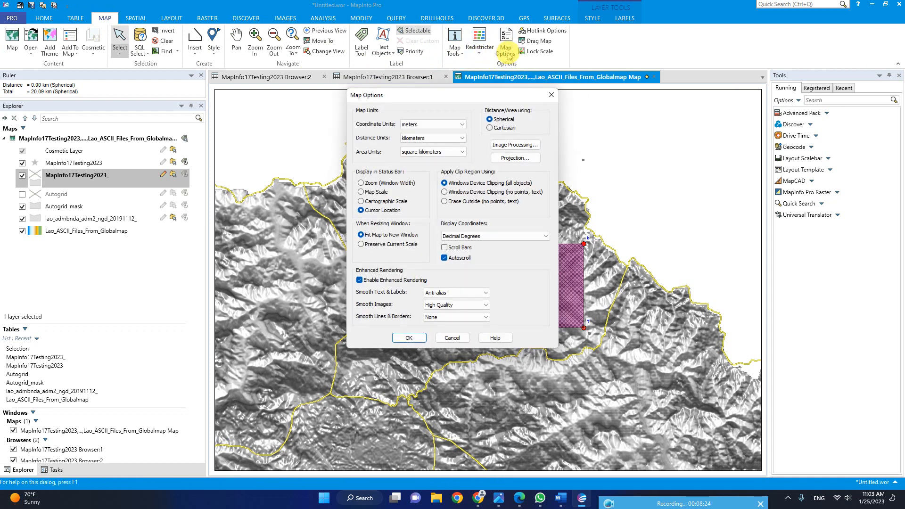
left_click(421, 152)
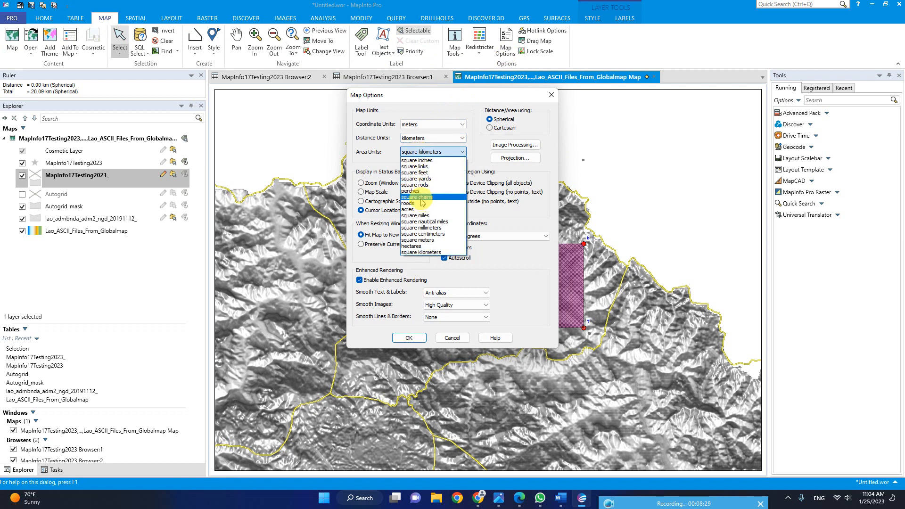
left_click(436, 241)
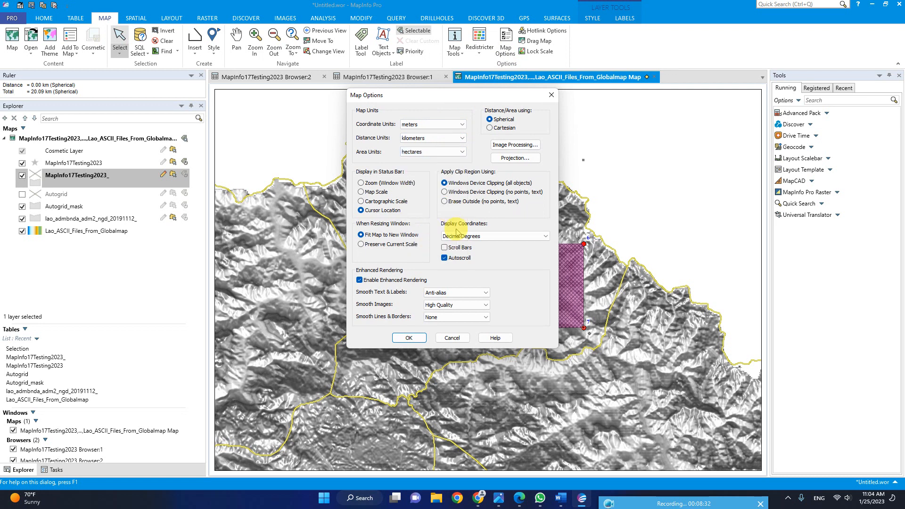
left_click(413, 337)
- Inspect the region's total area in hectares
double_click(483, 260)
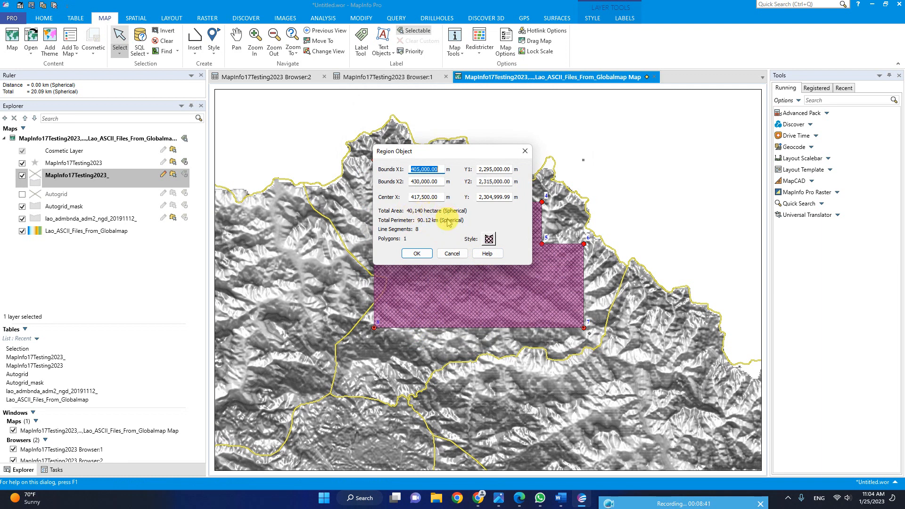
left_click(422, 258)
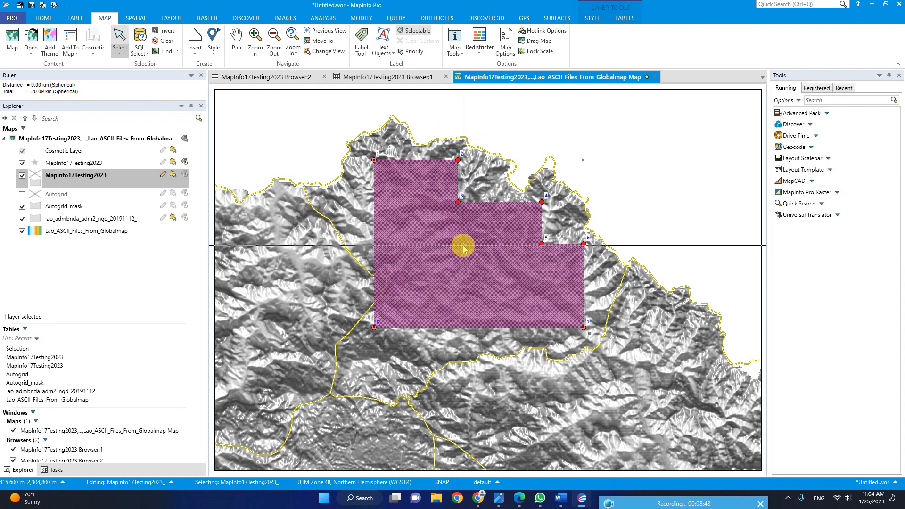
double_click(460, 247)
left_click(427, 254)
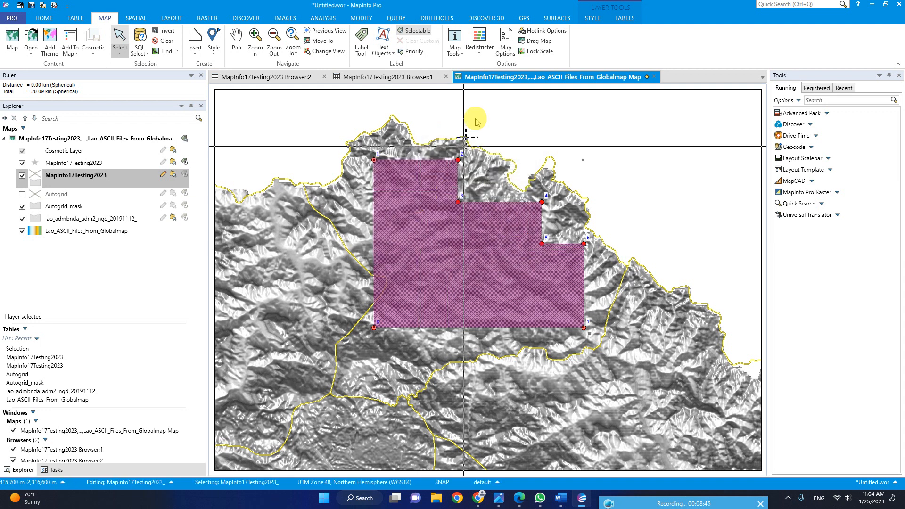
- Set the map's area units to square kilometers, check the region's total area and deselect the region
left_click(460, 54)
left_click(499, 53)
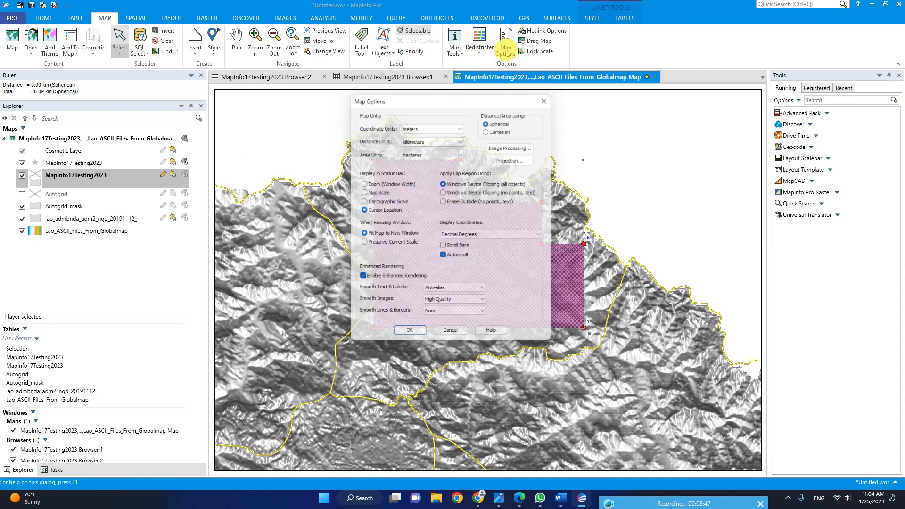
left_click(426, 151)
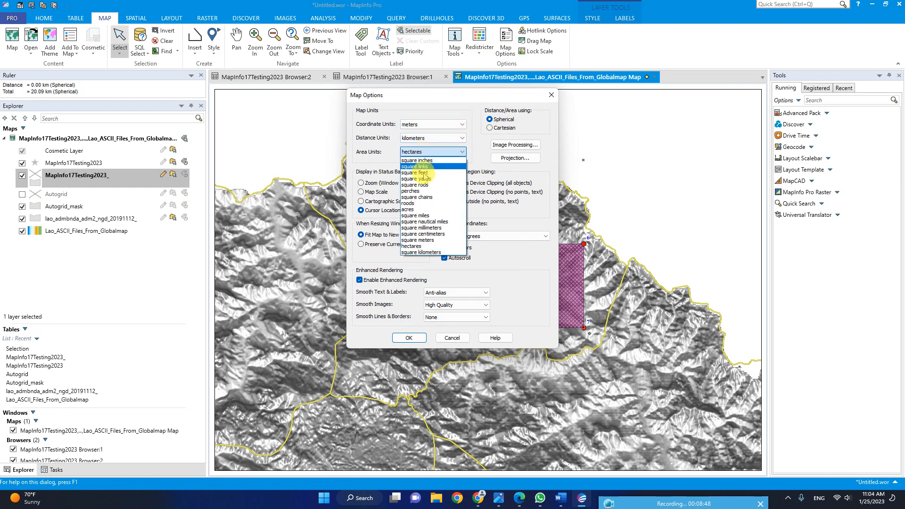
left_click(433, 253)
left_click(410, 338)
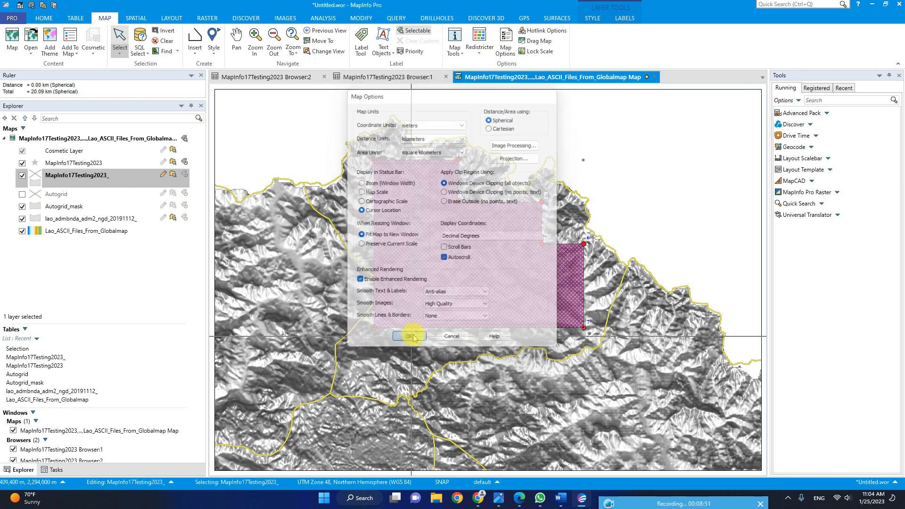
double_click(441, 239)
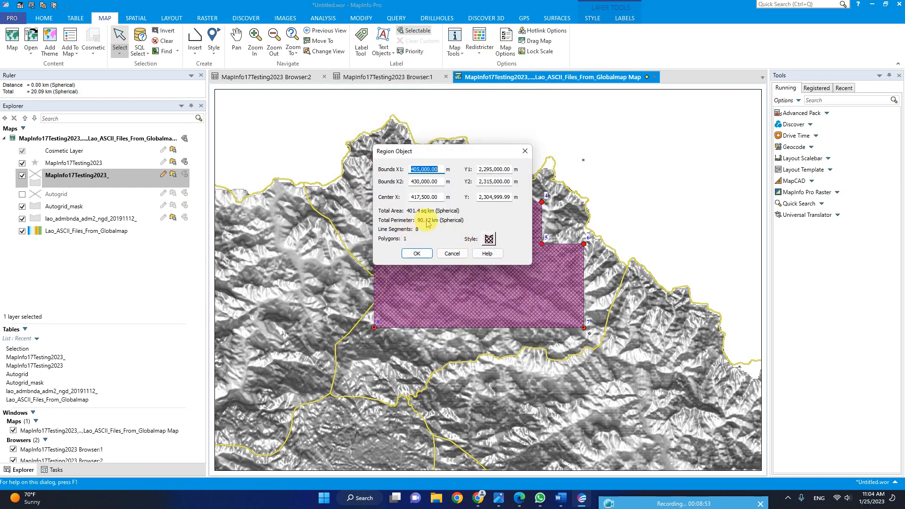
left_click(424, 253)
left_click(624, 190)
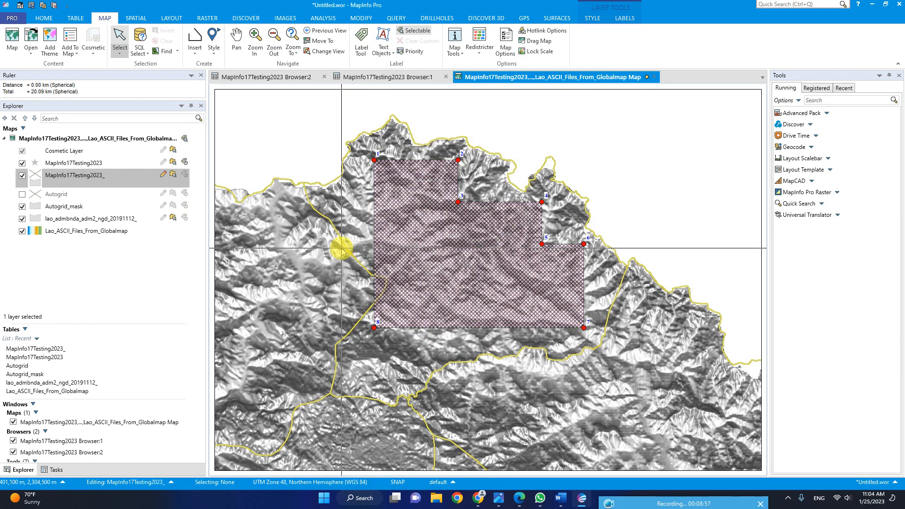
- Hide the Lao_ASCII_Files_From_Globalmap layer and add the Bing Aerial base map beneath the region
left_click(21, 232)
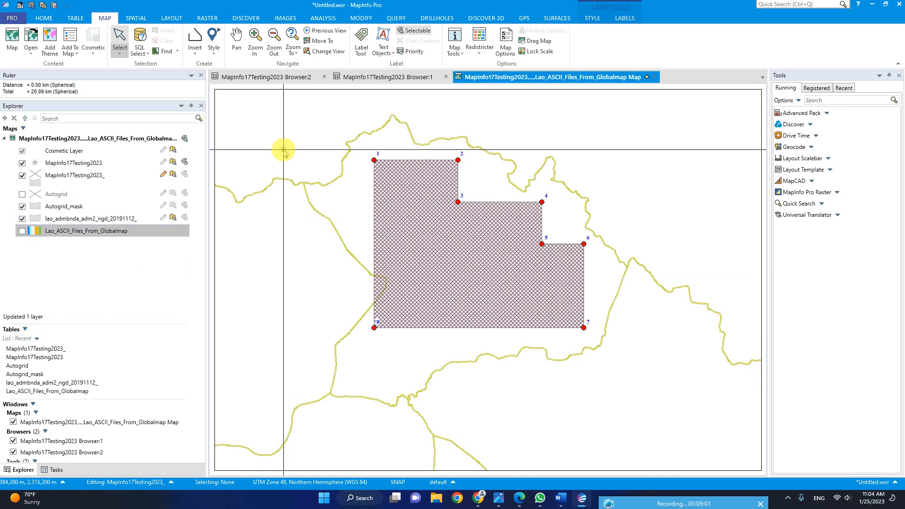
left_click(44, 18)
left_click(10, 45)
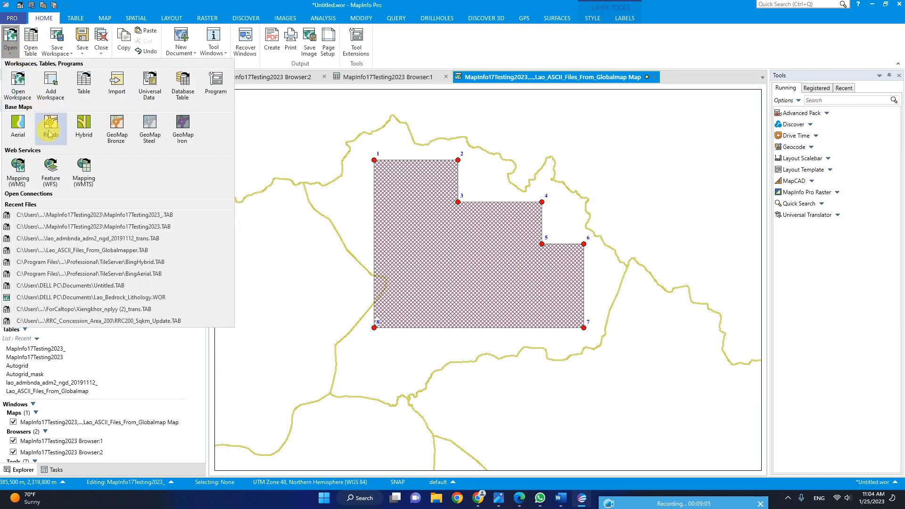
left_click(17, 128)
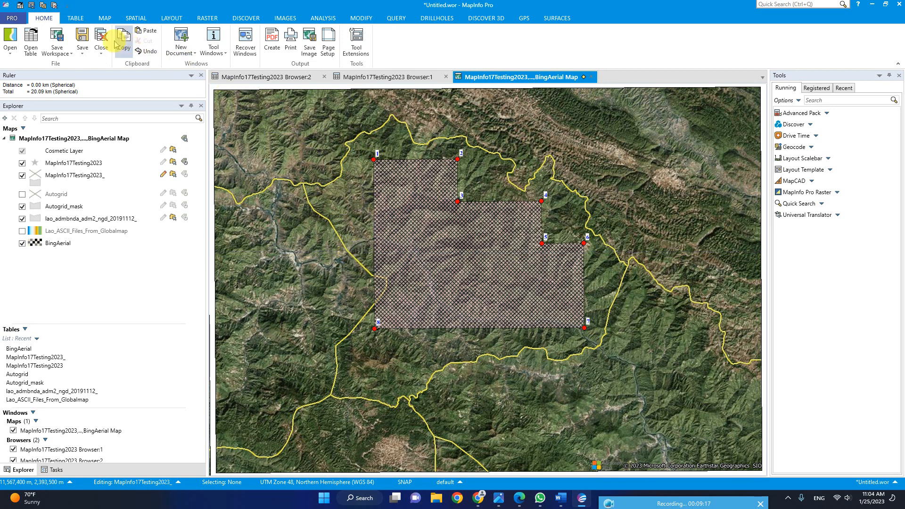
left_click(76, 18)
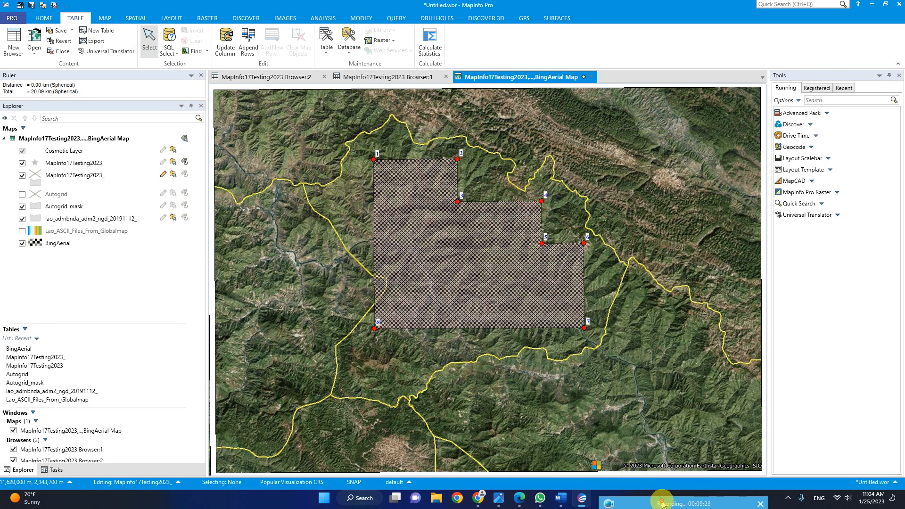
left_click_drag(662, 504, 659, 370)
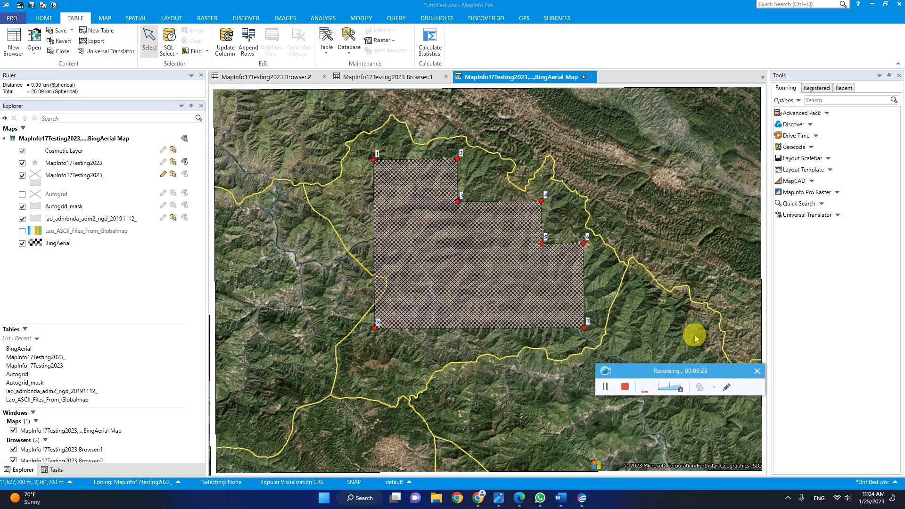